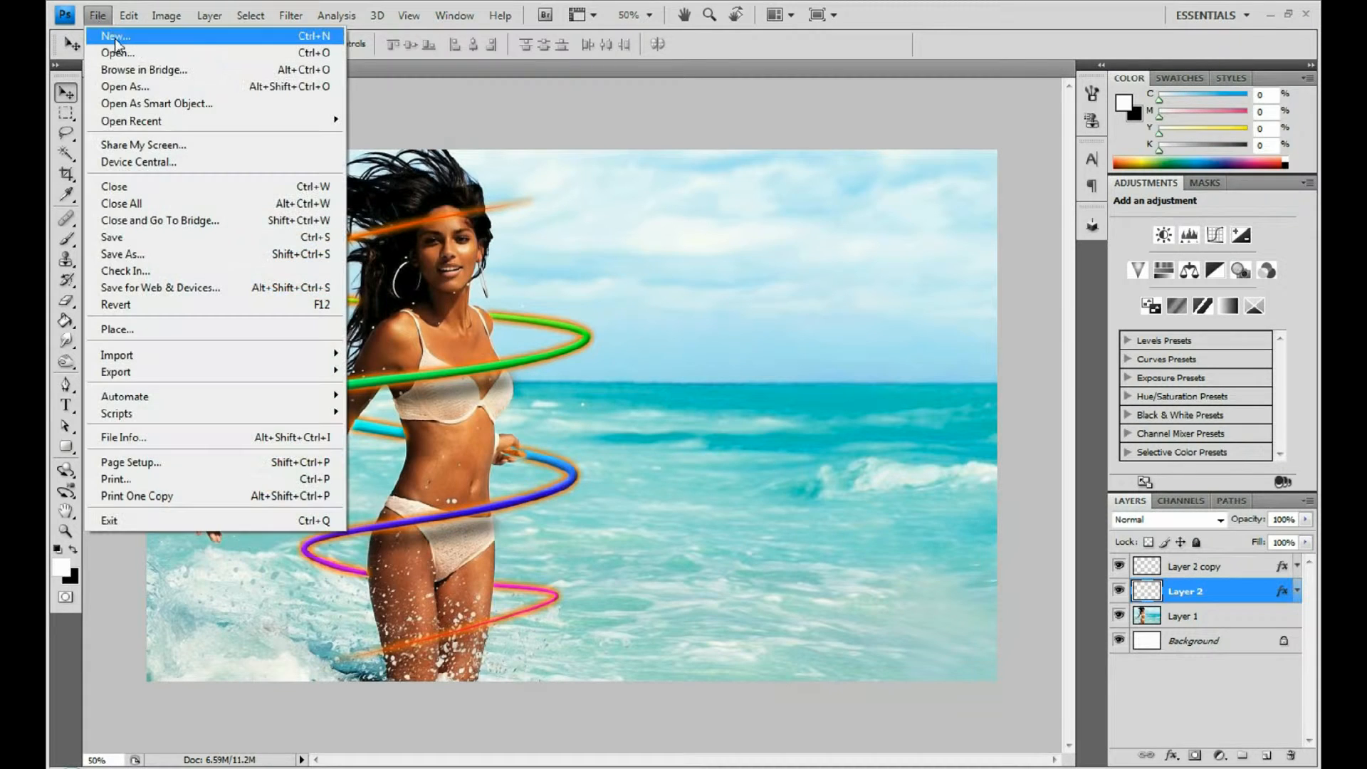
Create a new 1920 × 1200 pixel RGB document with a white background and paste the copied beach photo into it.
click(114, 36)
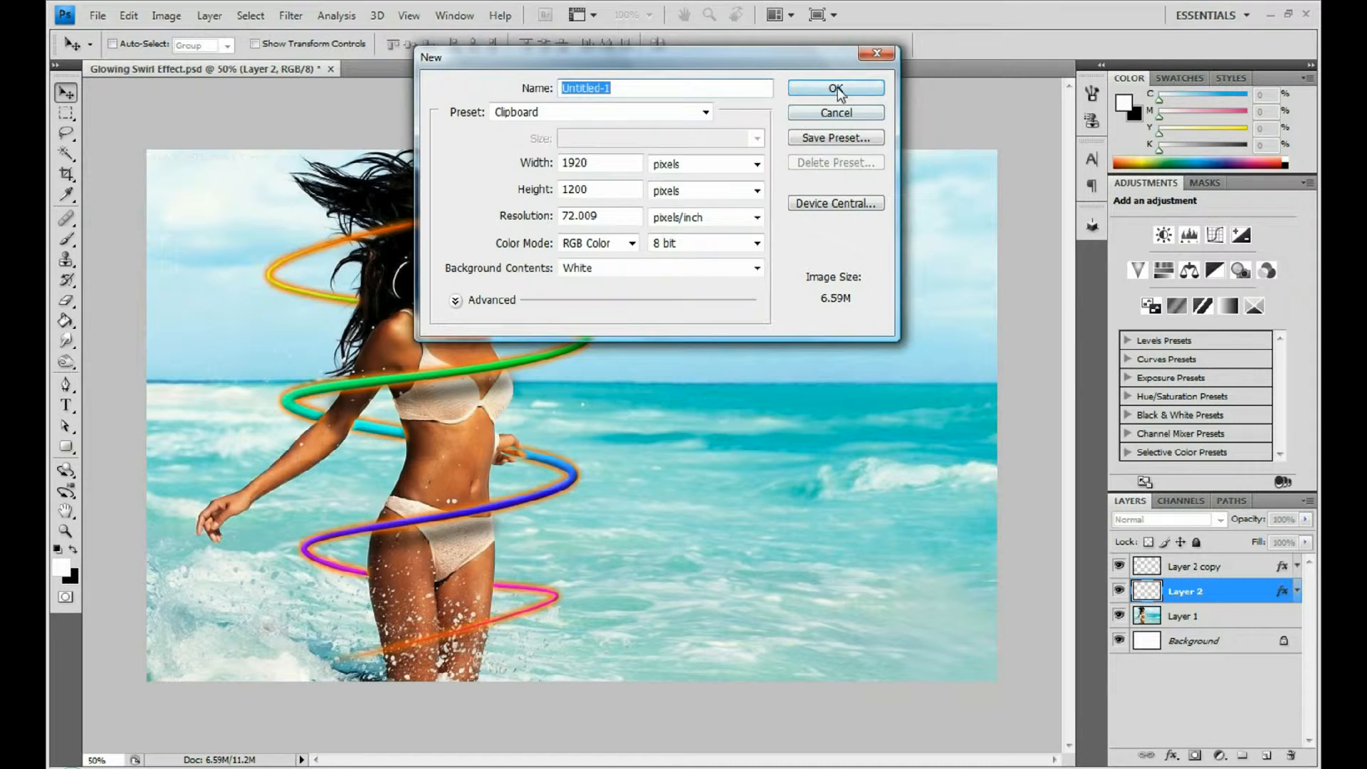
click(833, 90)
click(129, 15)
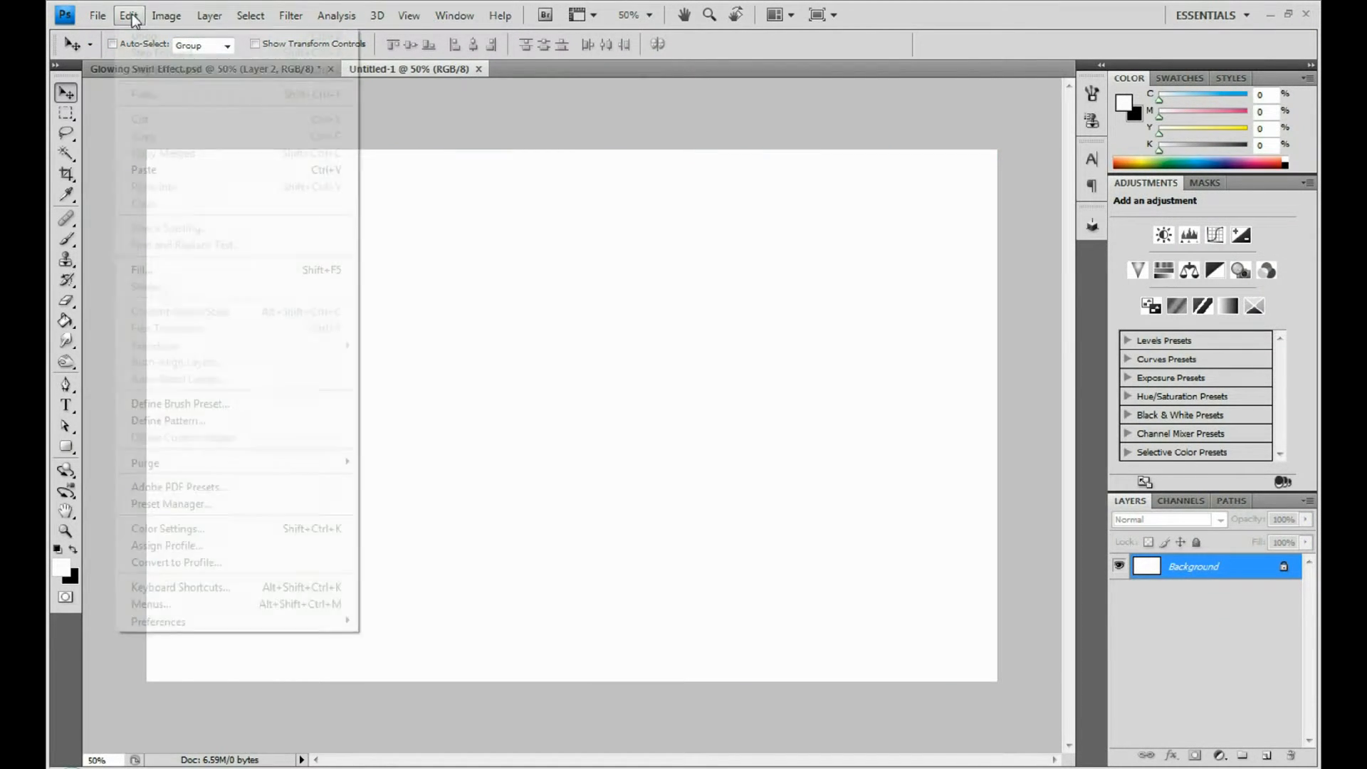
click(143, 170)
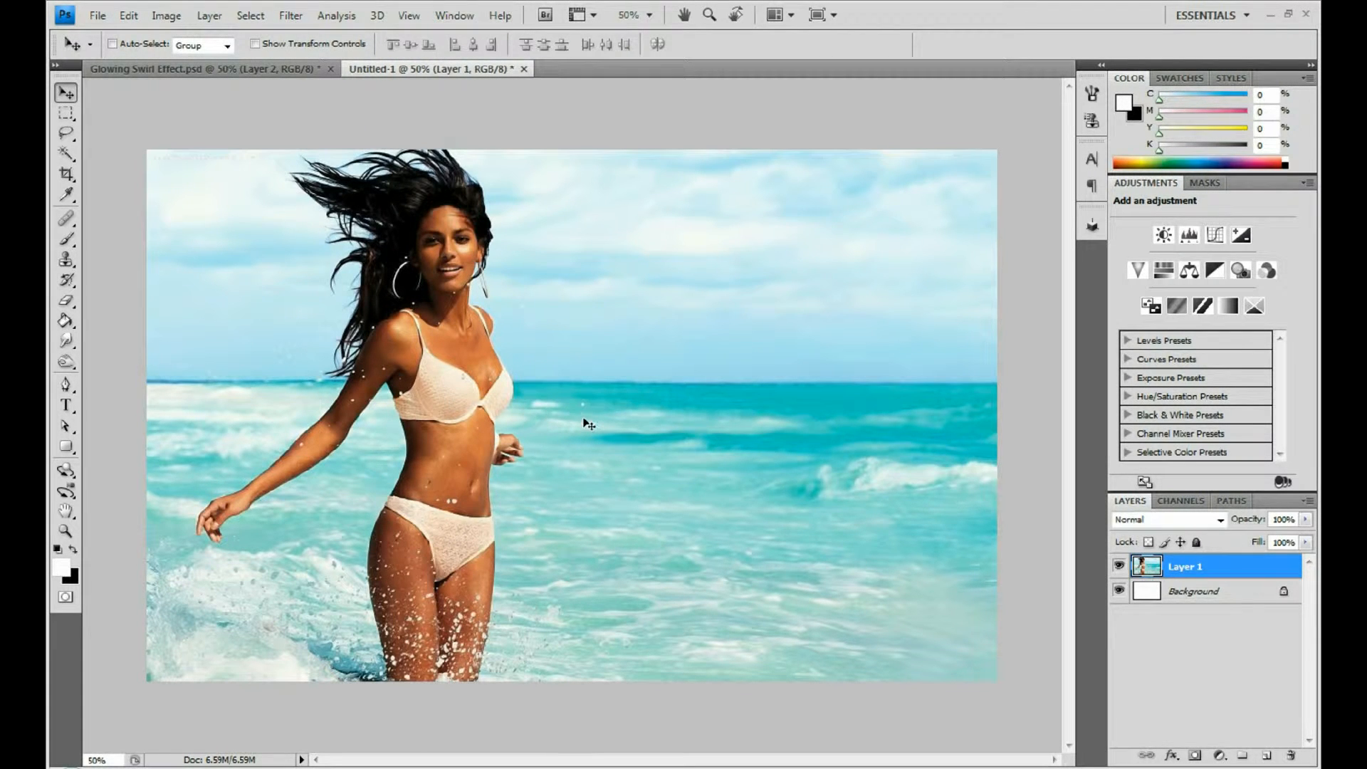
Add a new layer above the photo and draw a curved spiral path with the Pen tool winding around the woman from head to thighs.
click(1268, 754)
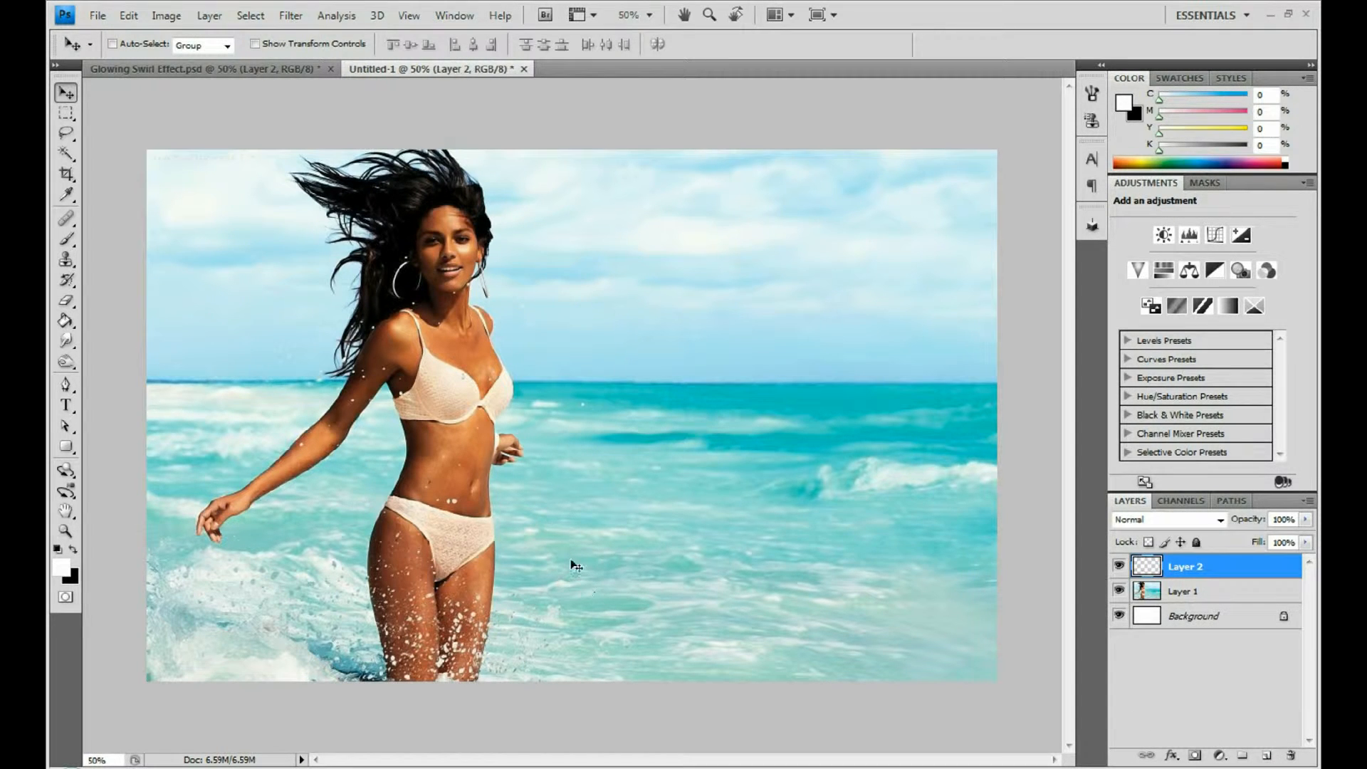
click(66, 384)
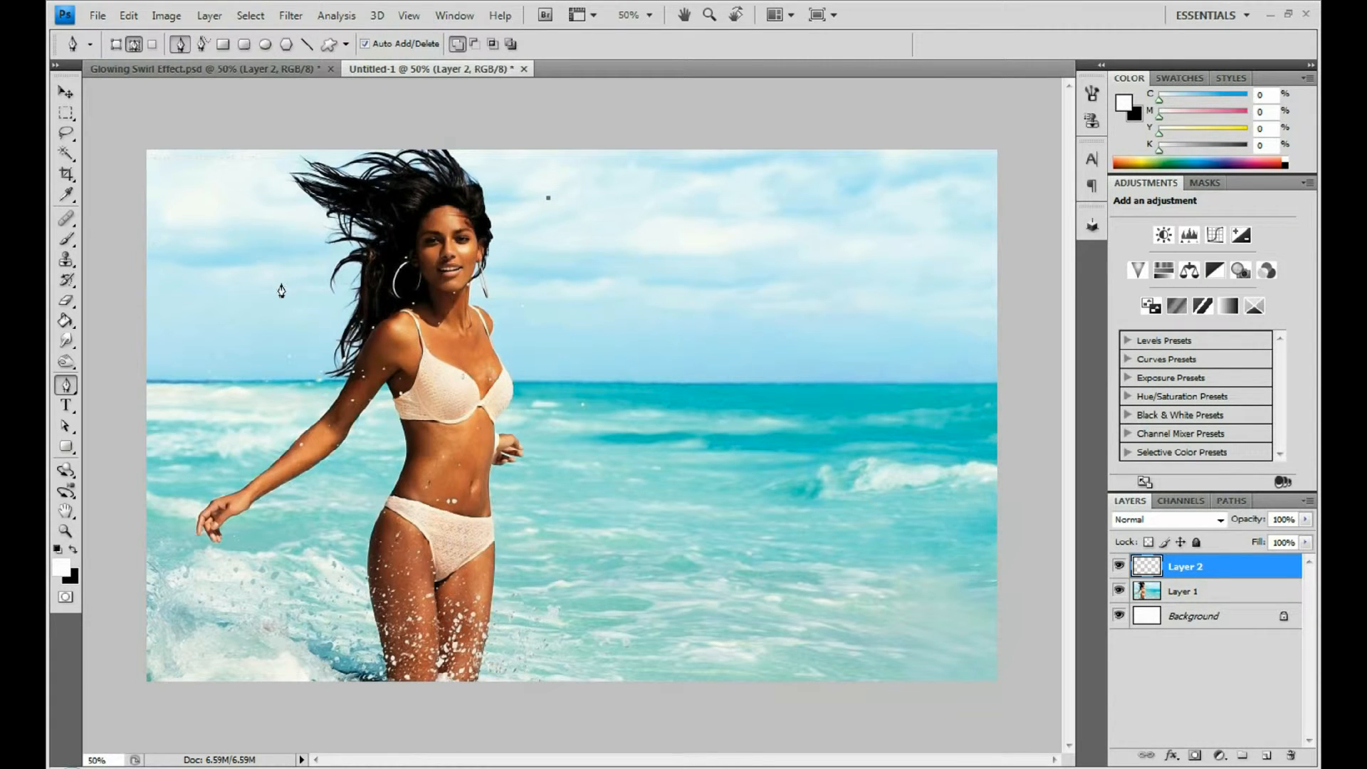
drag(283, 293, 390, 341)
drag(569, 354, 470, 393)
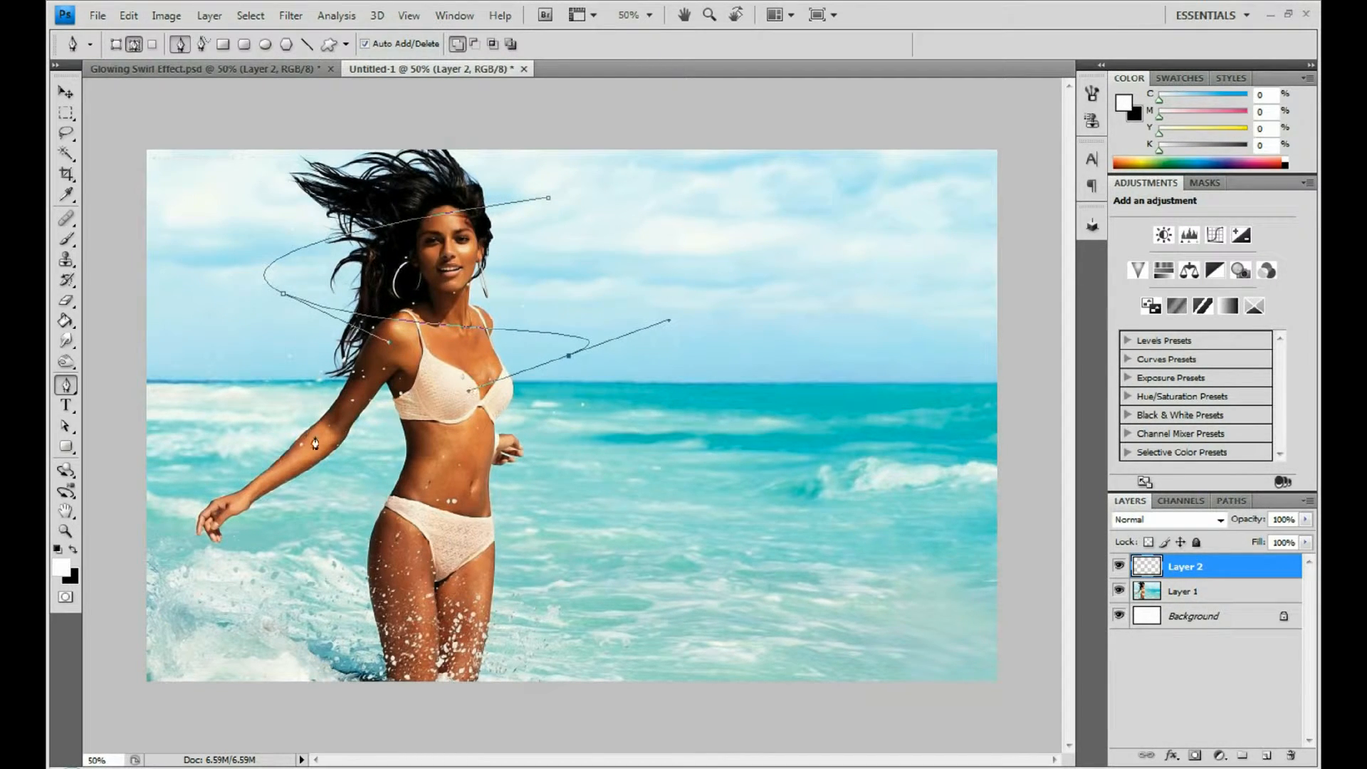
drag(295, 426, 399, 454)
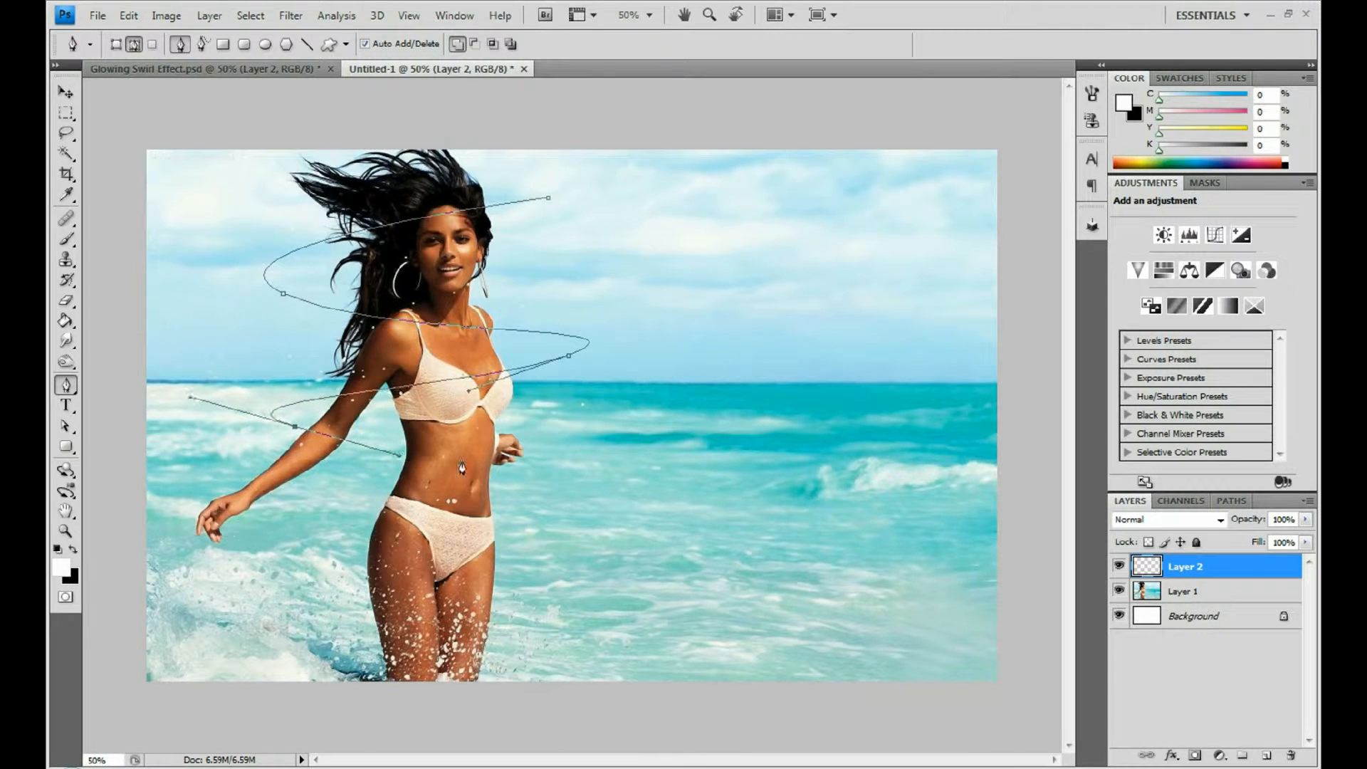
drag(563, 495, 470, 530)
drag(323, 565, 425, 588)
drag(533, 591, 634, 566)
click(329, 649)
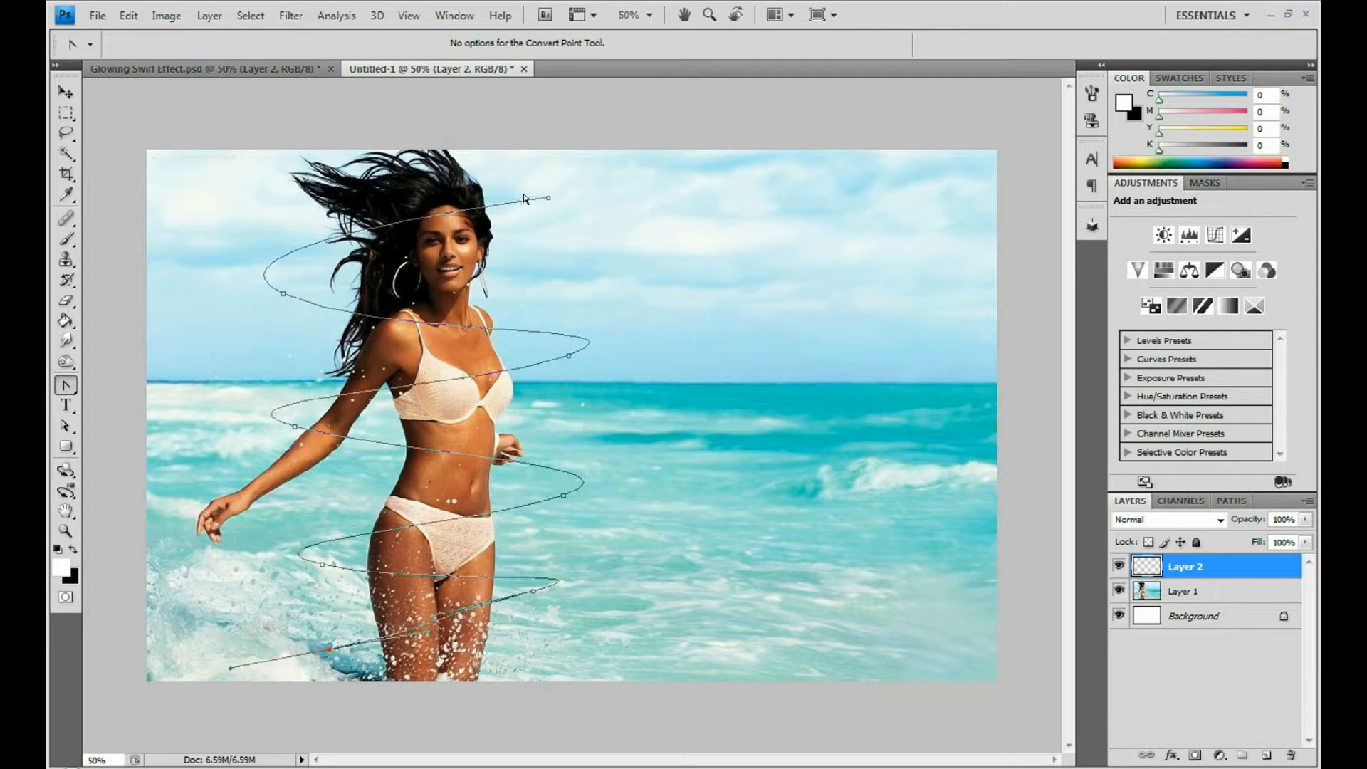
Set up the Brush tool with a 25 px diameter and 100% hardness.
click(66, 239)
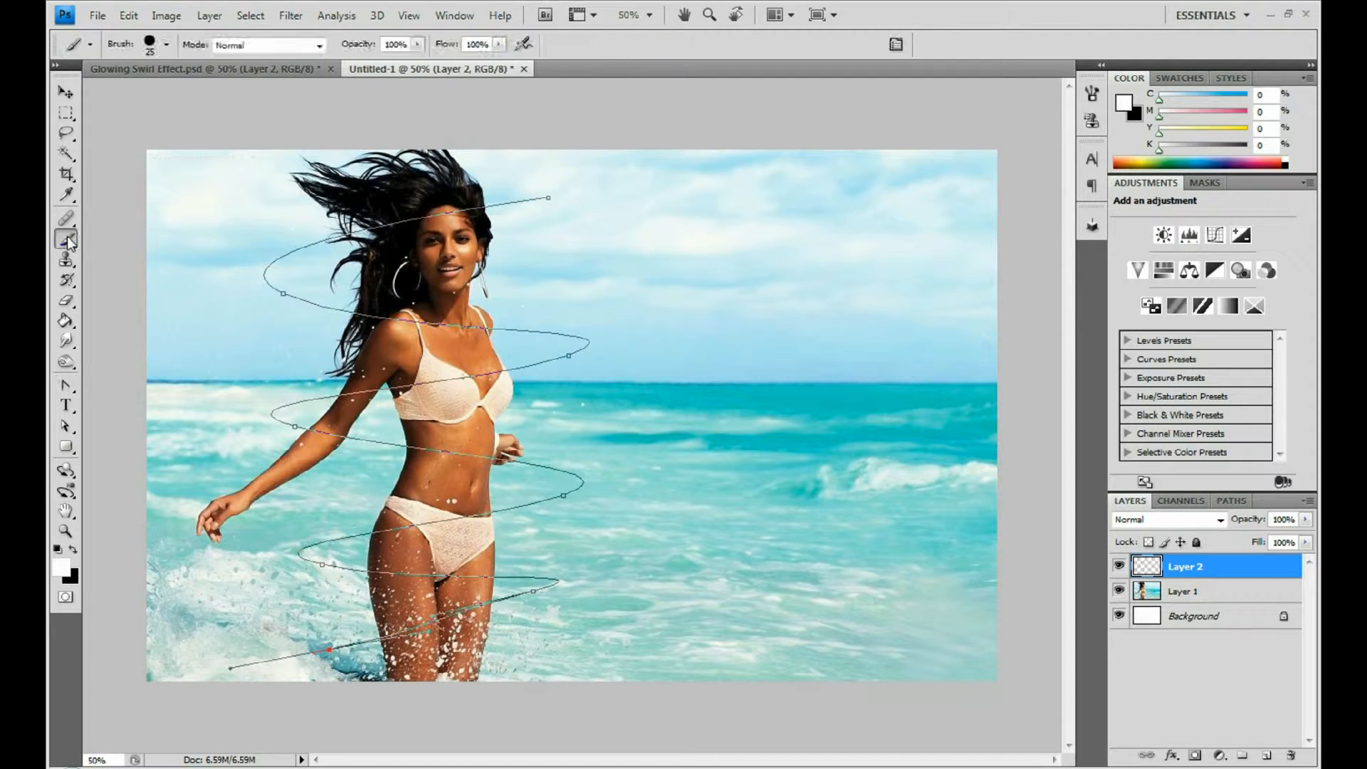
click(166, 44)
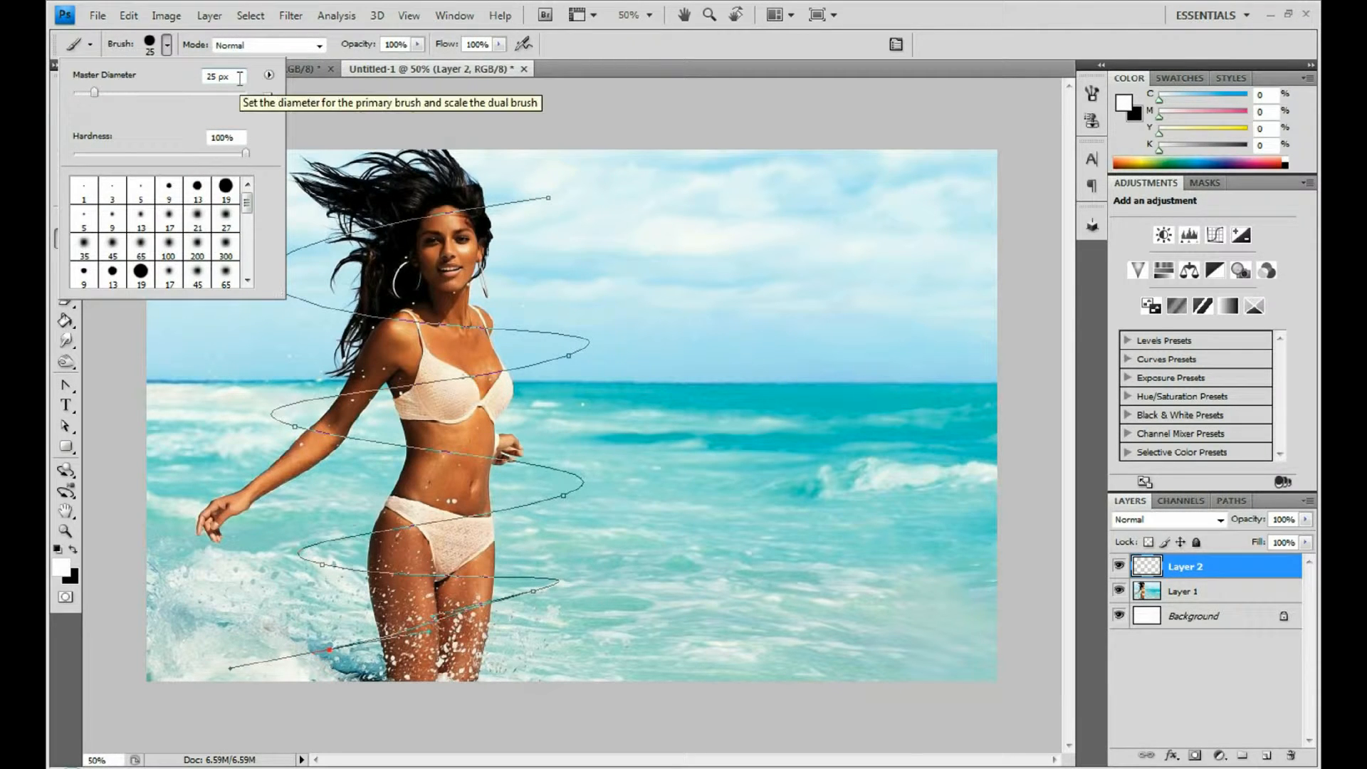
drag(240, 139, 113, 143)
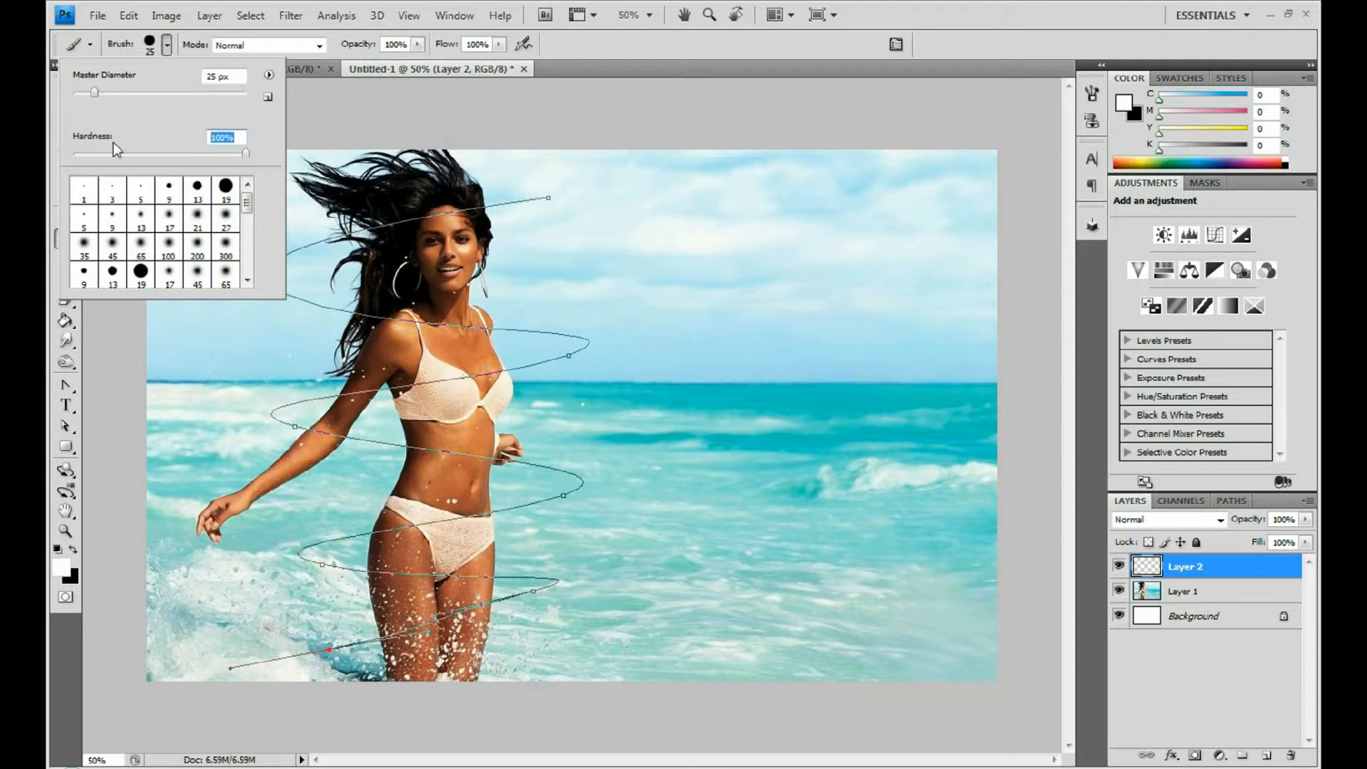
Select the whole spiral path, stroke it with the Brush using Simulate Pressure, and dismiss the path outline.
click(68, 426)
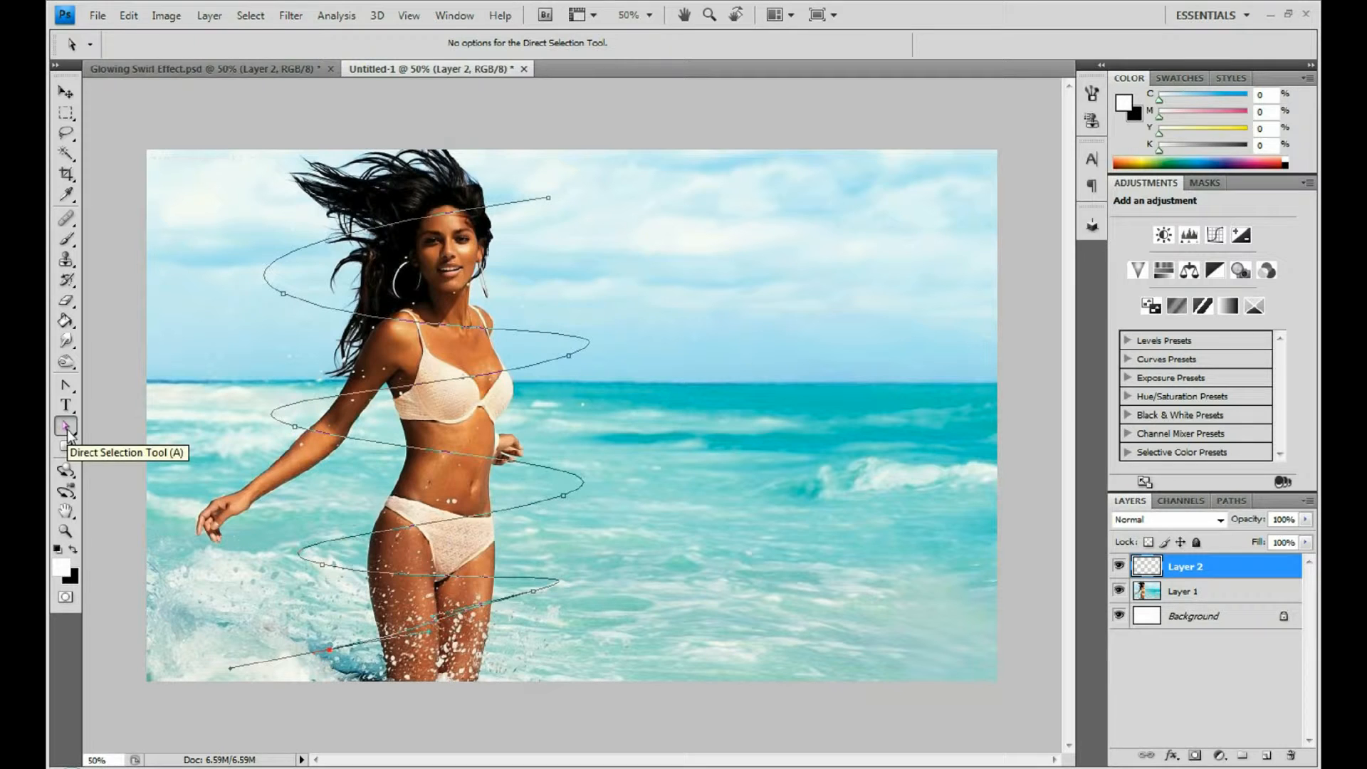
drag(685, 178, 199, 709)
right_click(431, 427)
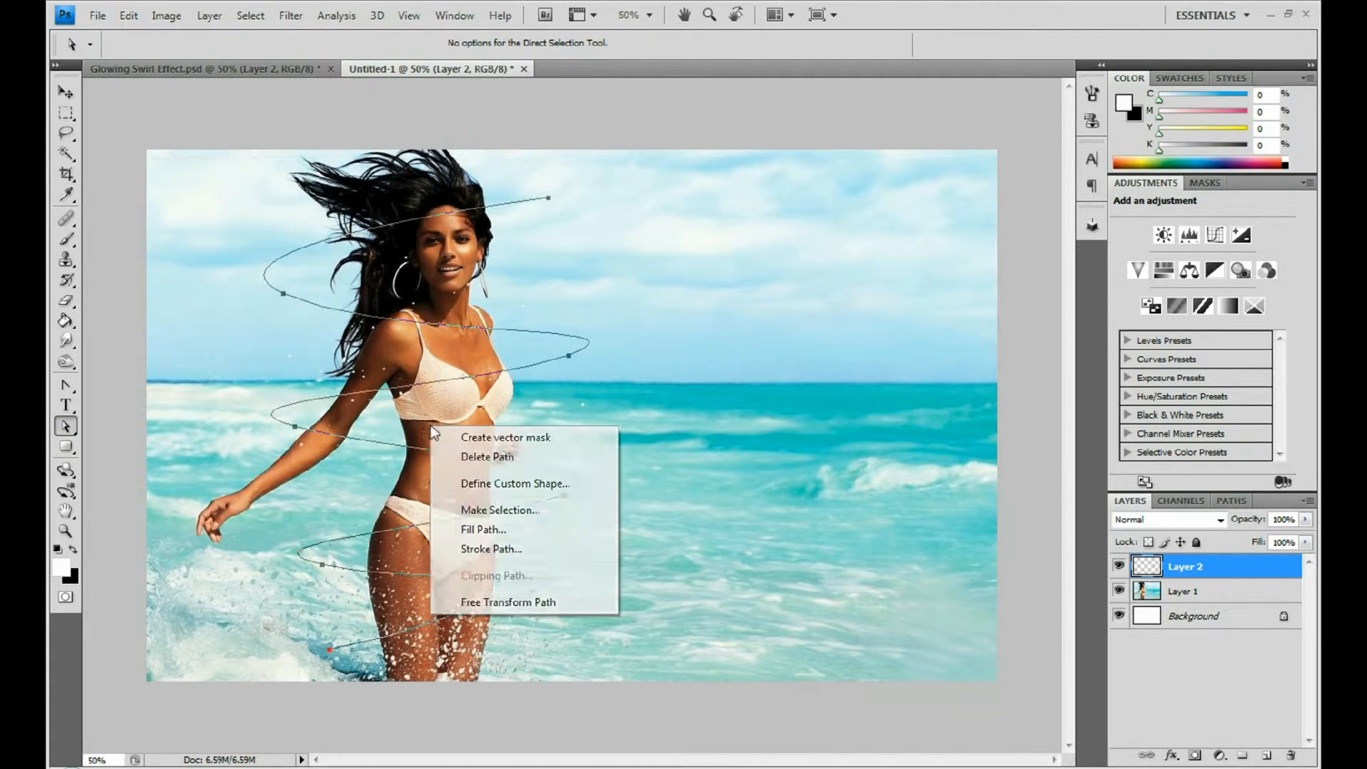
click(491, 550)
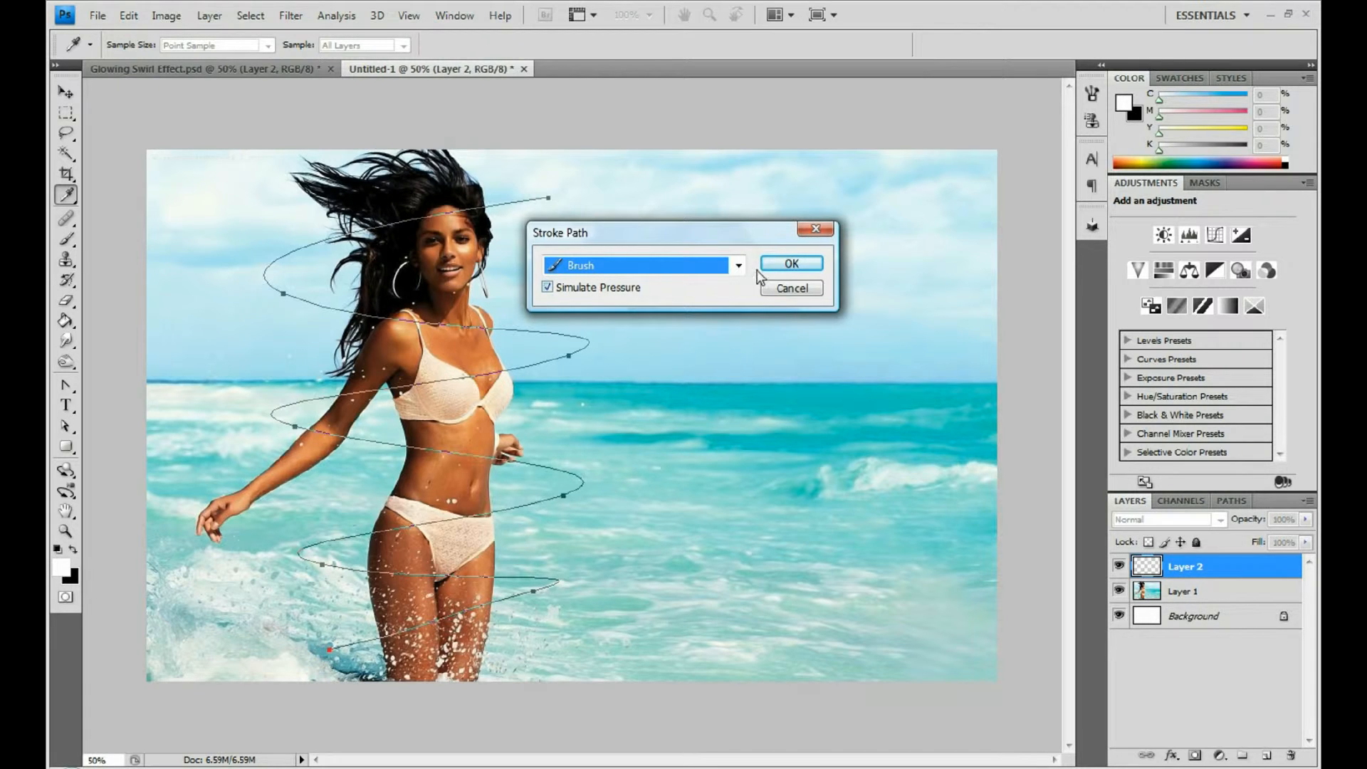
click(789, 267)
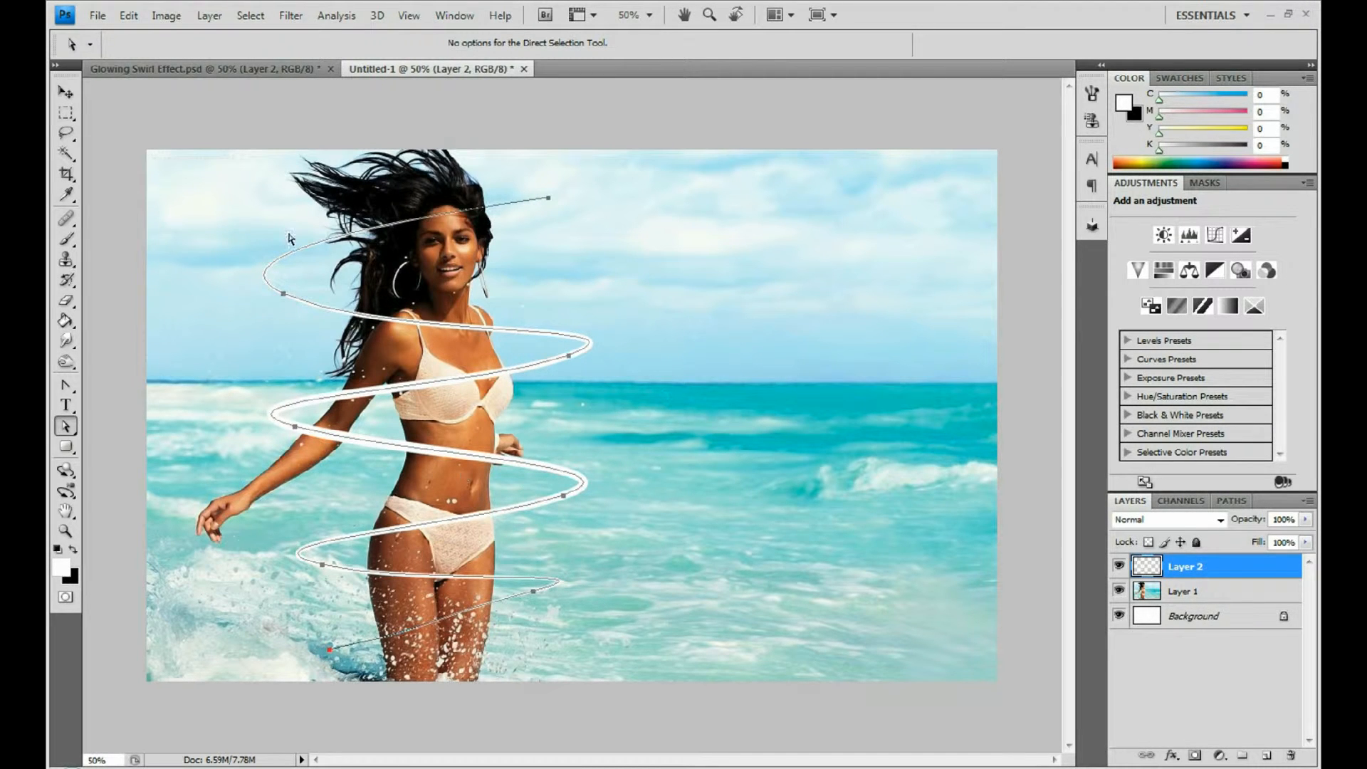
key(Return)
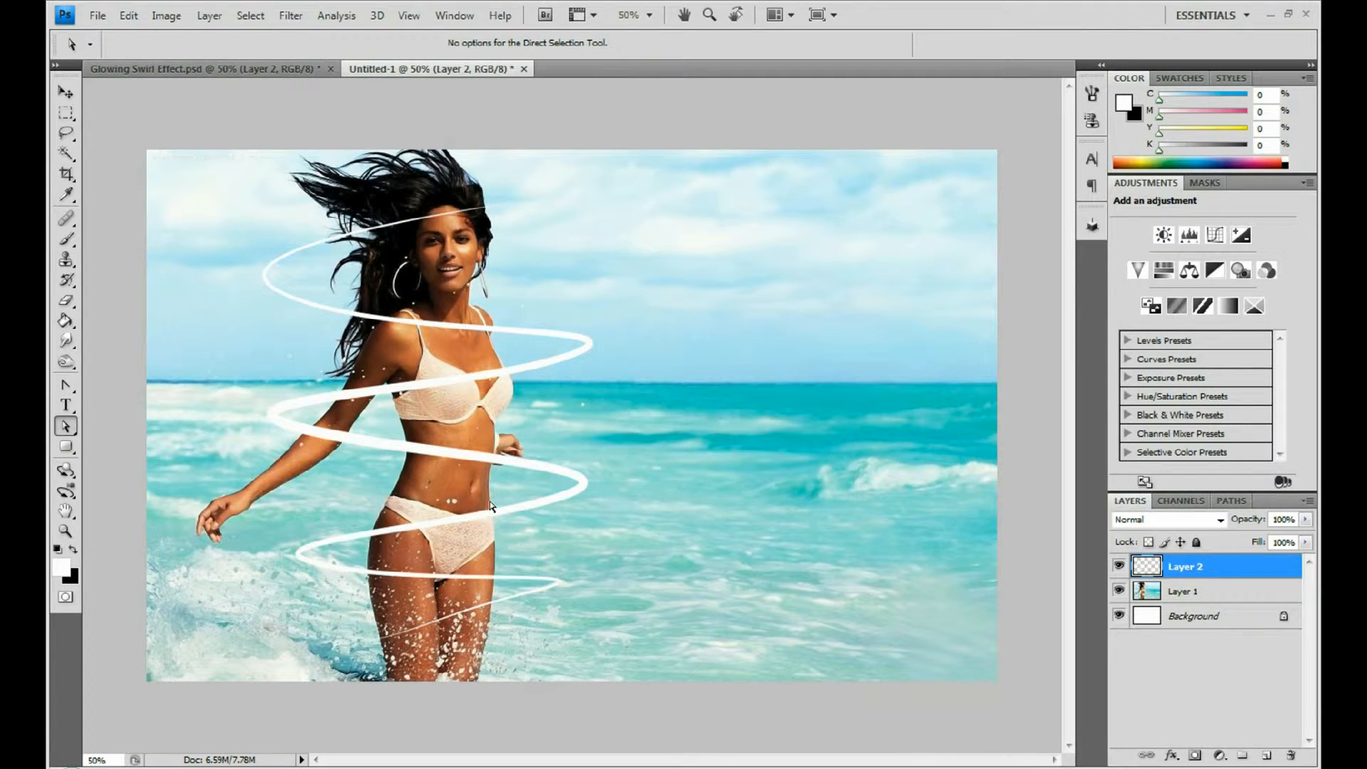
Enable the Outer Glow, Bevel and Emboss, and Gradient Overlay layer styles on the swirl layer.
double_click(1258, 576)
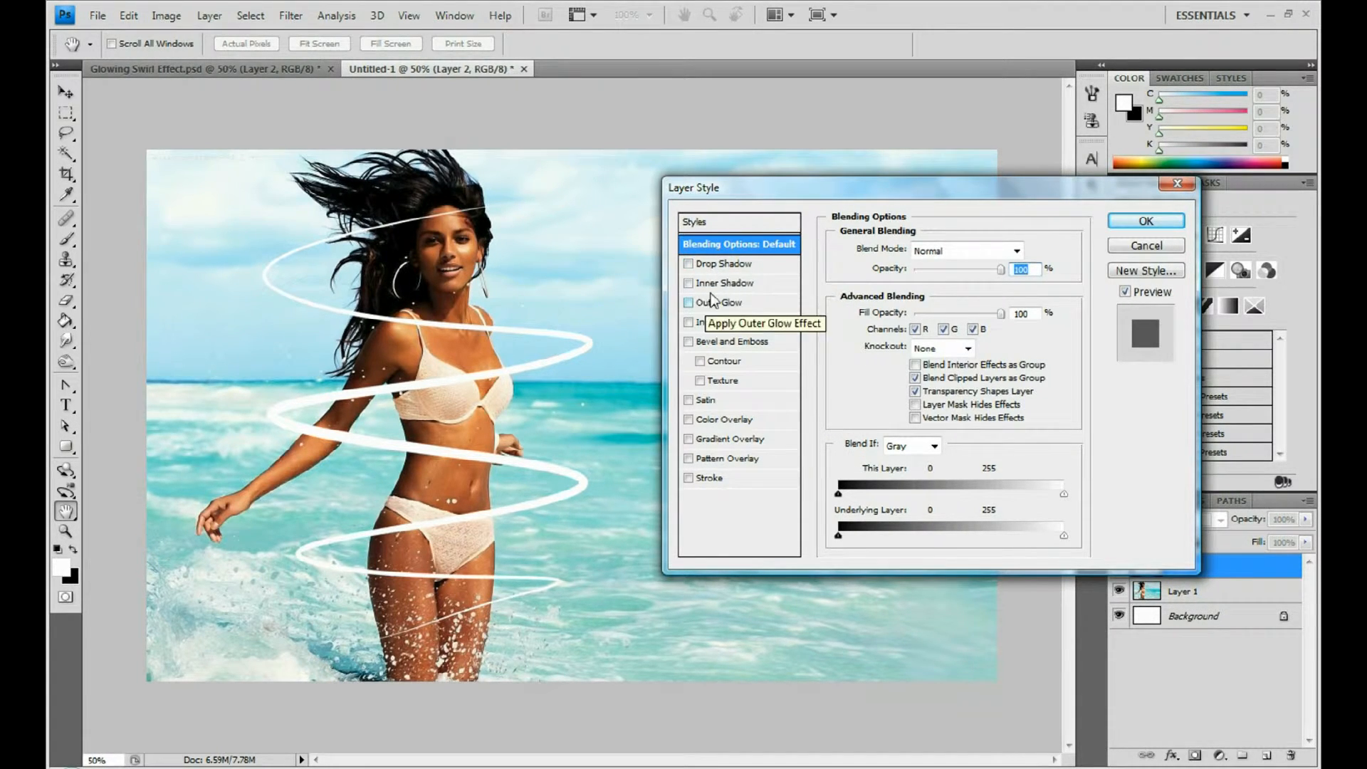
click(687, 303)
click(688, 342)
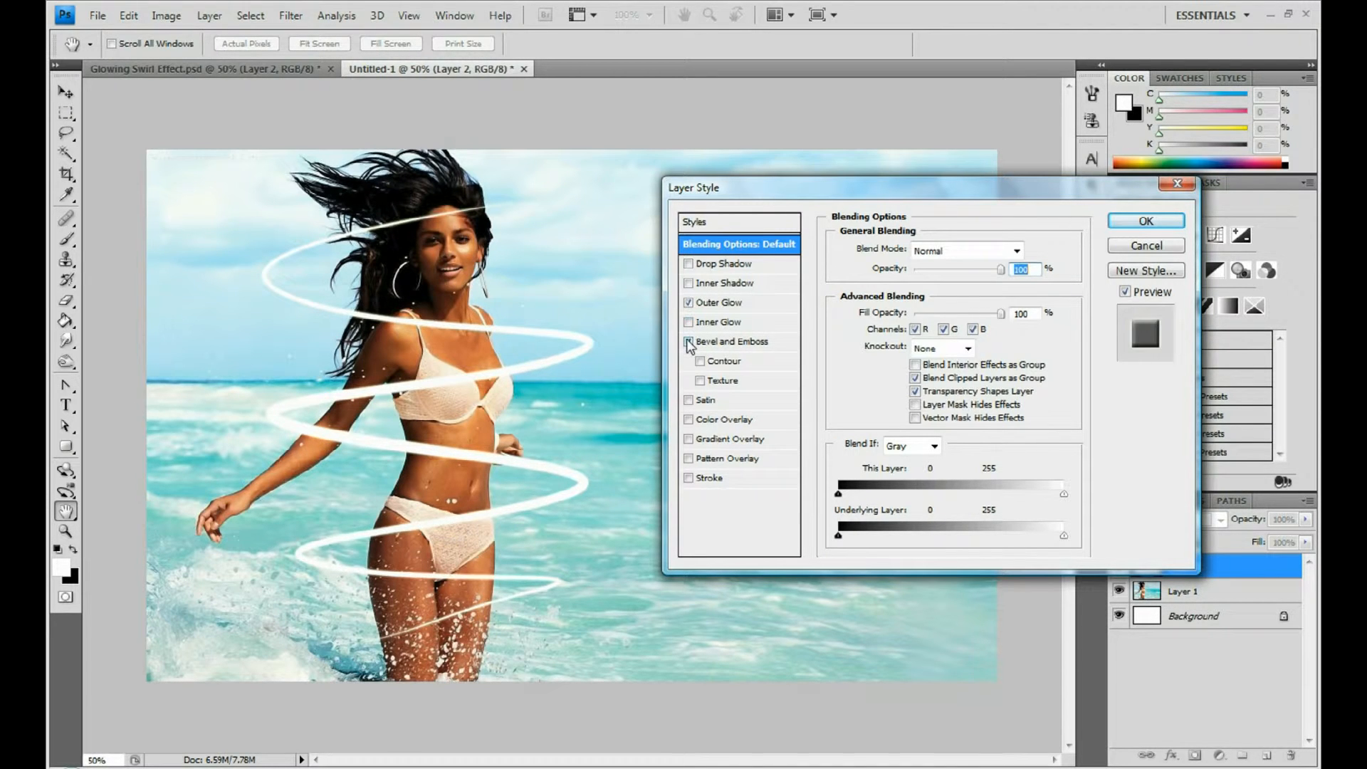
click(687, 439)
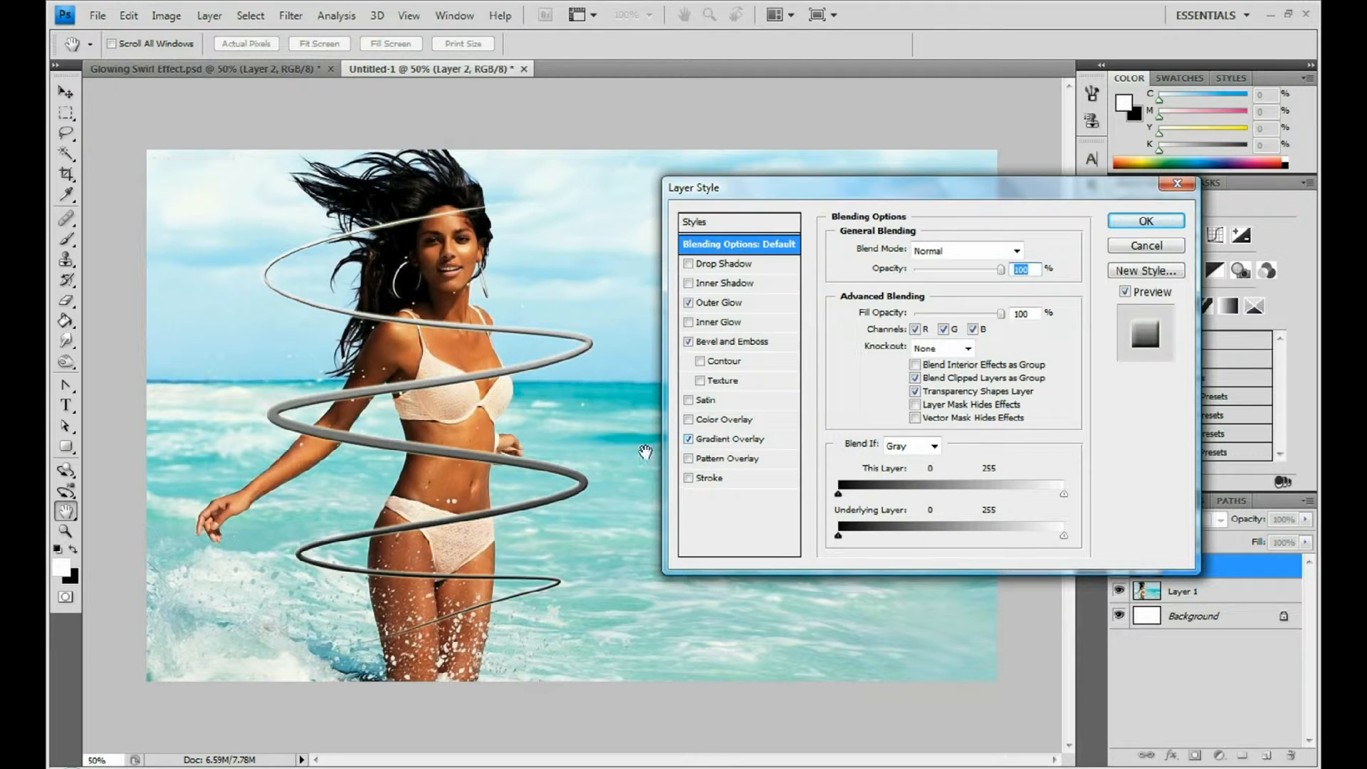
Set the swirl's outer glow to Normal blend mode with an orange colour, 0% spread and a 13 px size.
click(720, 303)
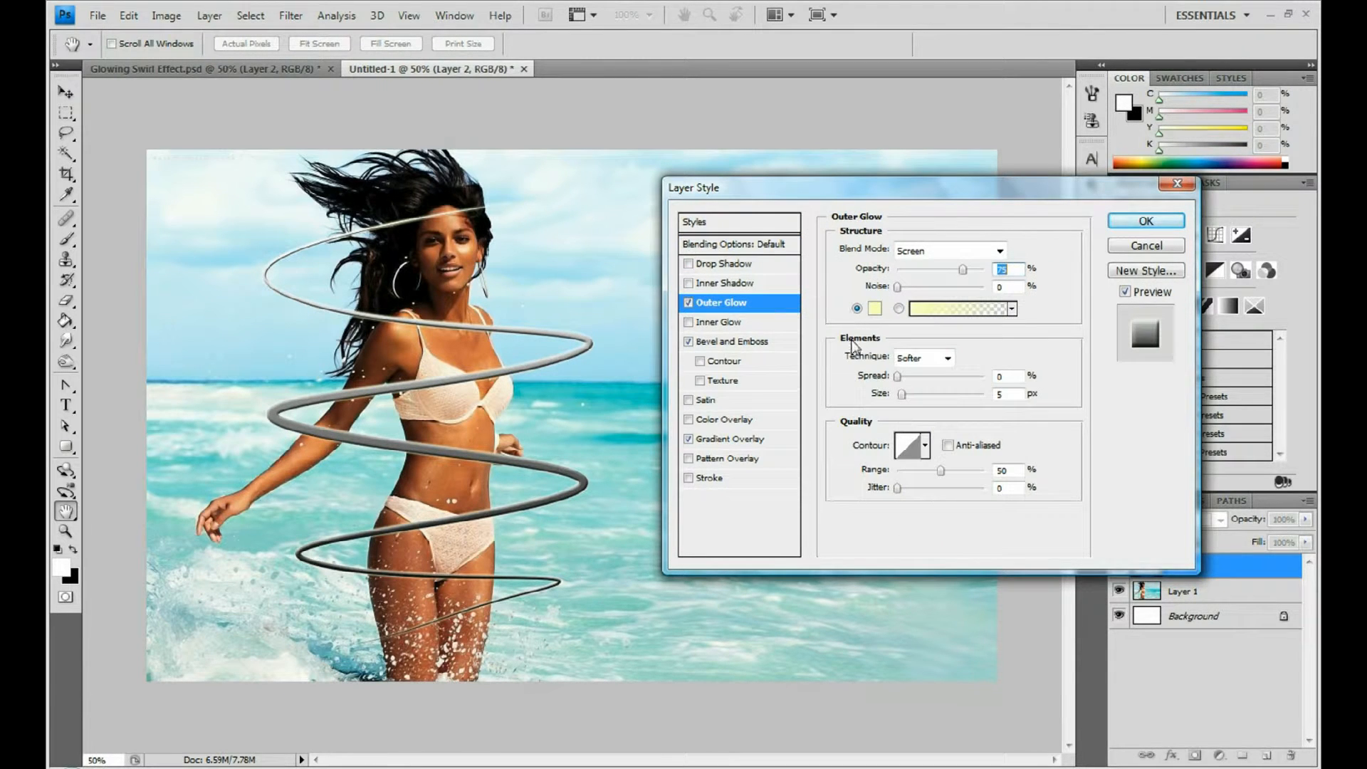
click(921, 249)
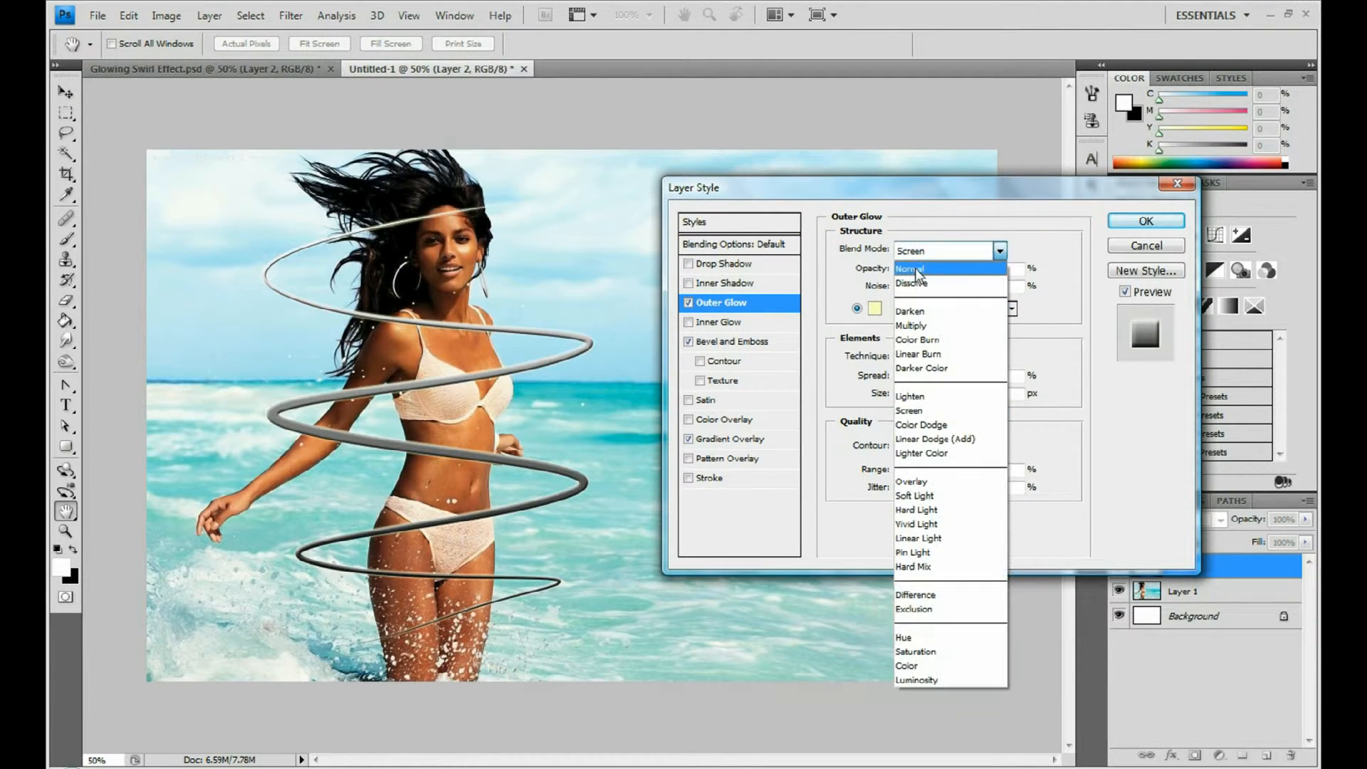
click(916, 270)
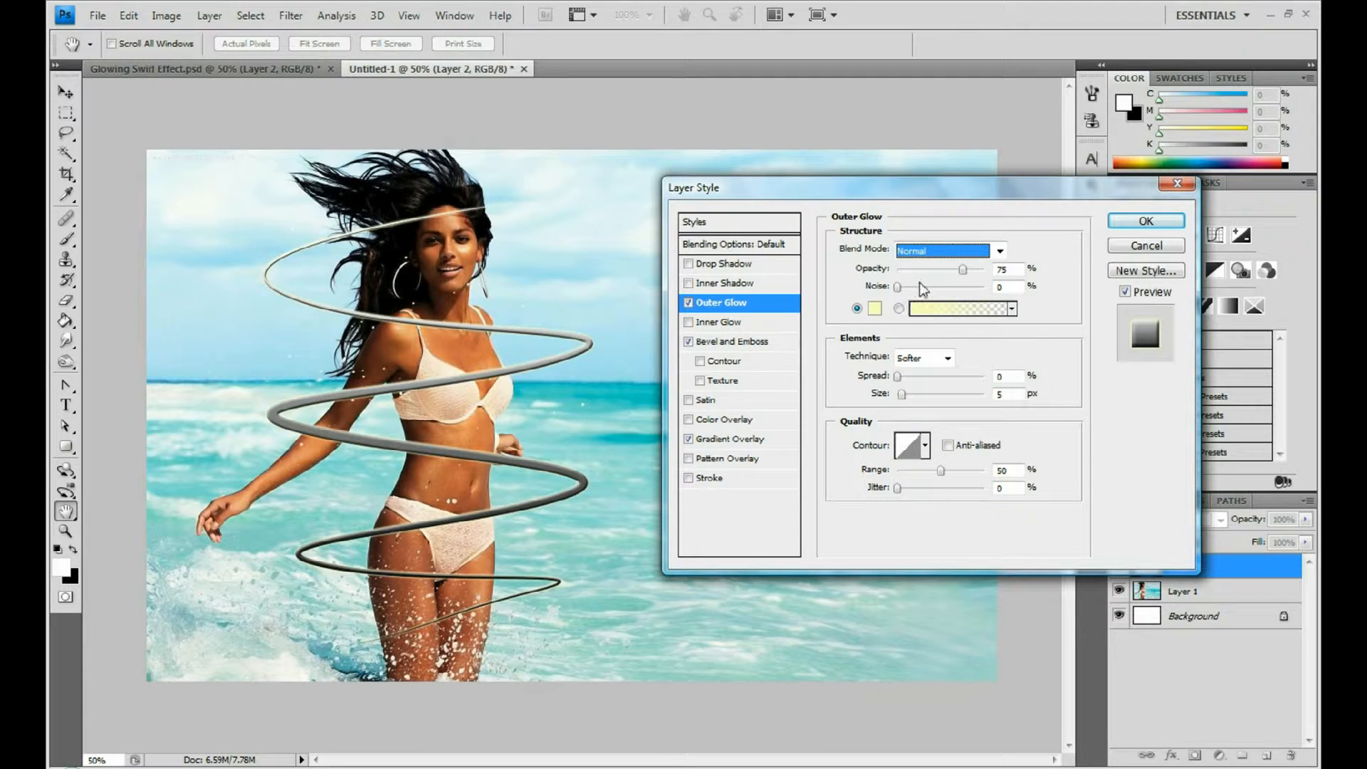
click(875, 309)
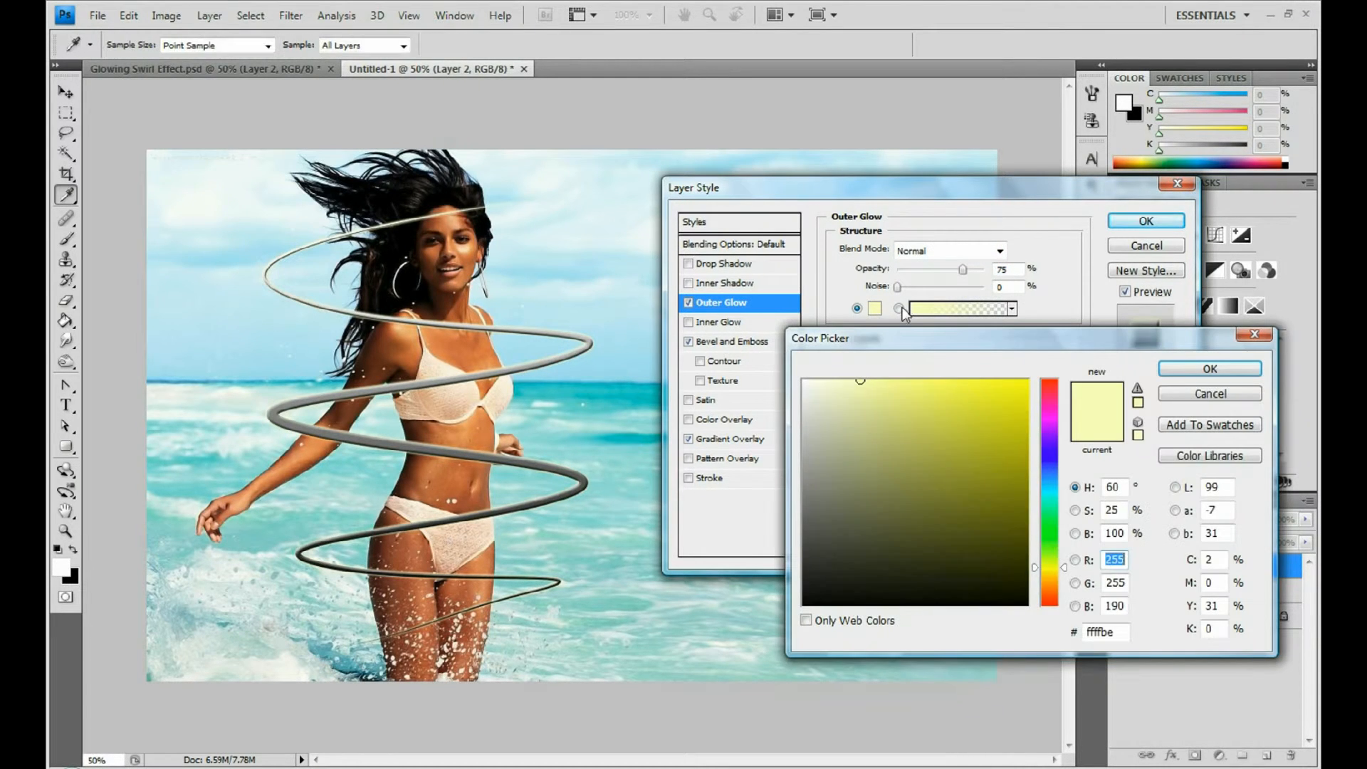
click(915, 431)
click(1027, 380)
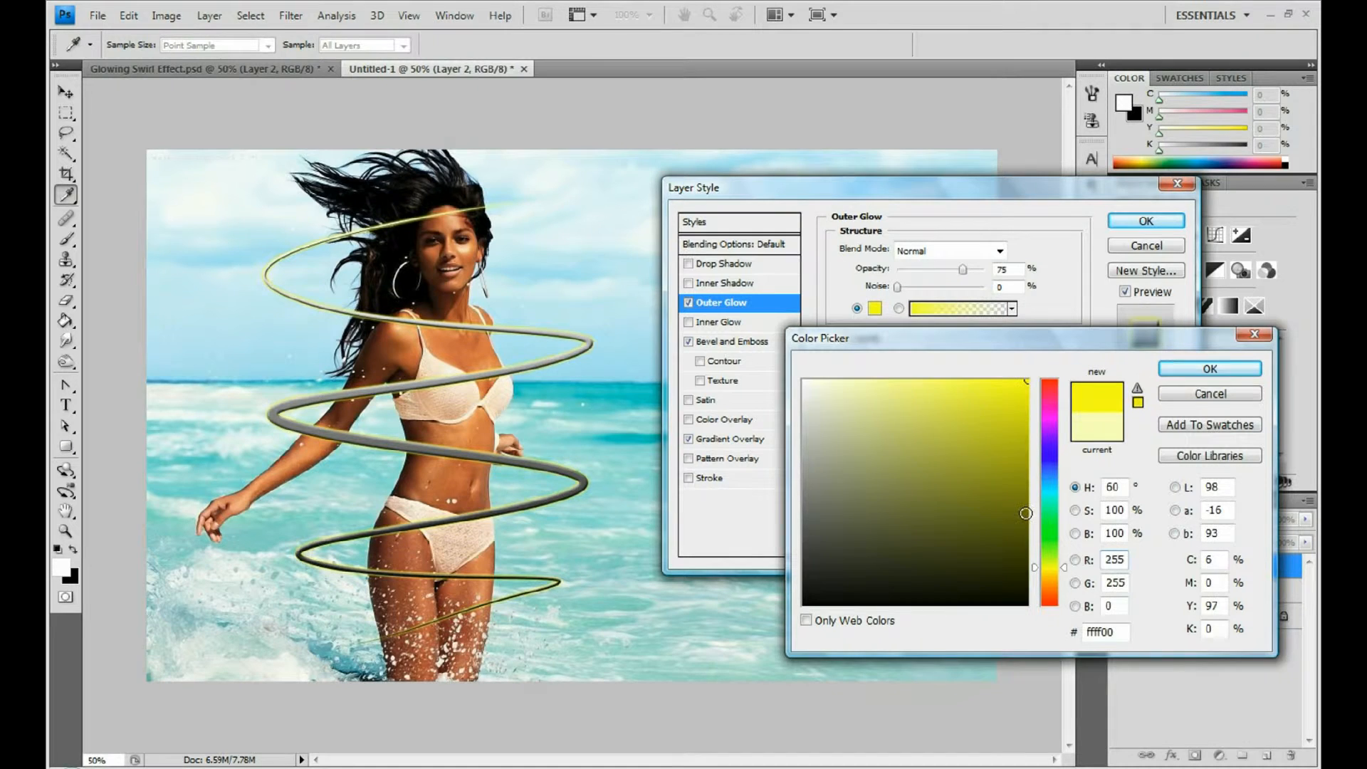
click(1052, 599)
drag(1051, 598, 1047, 590)
click(1203, 368)
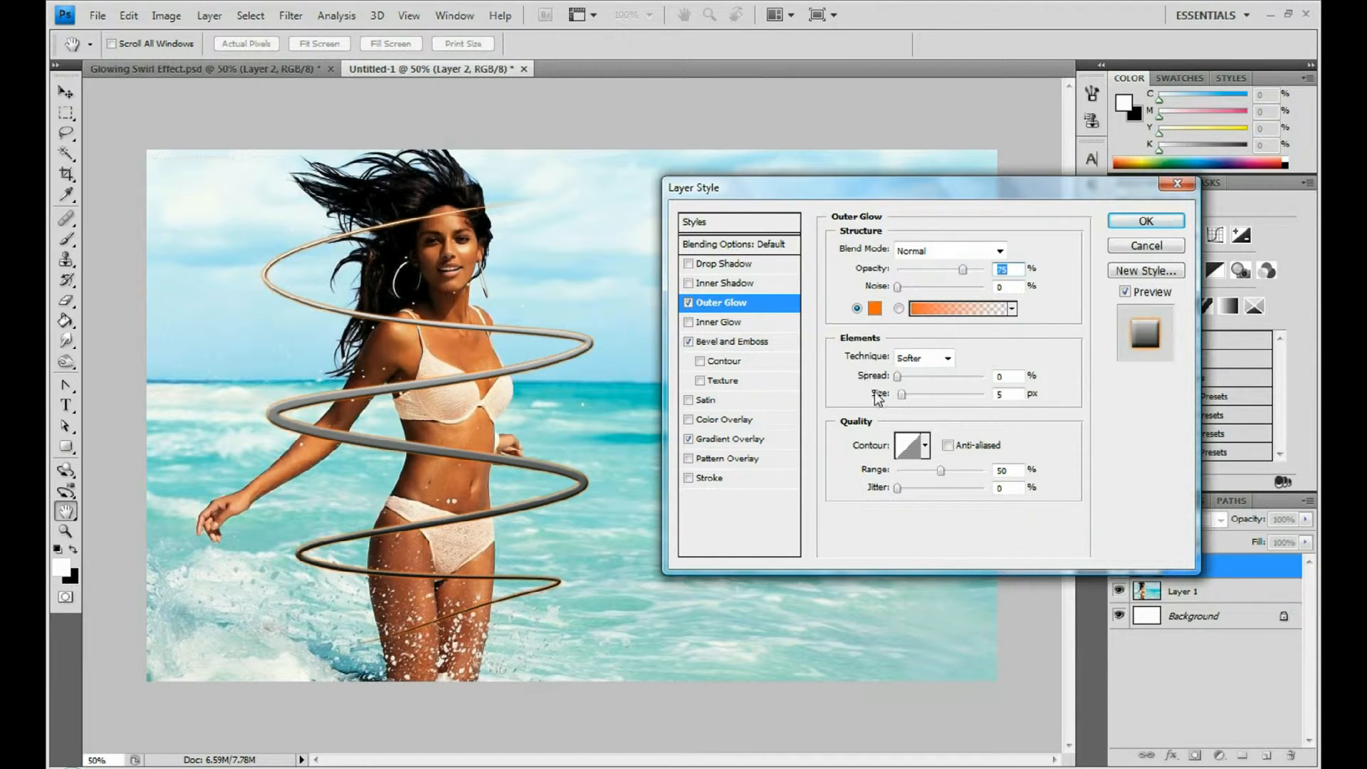
mouse_move(896, 377)
mouse_down()
mouse_move(917, 397)
mouse_move(920, 381)
mouse_move(897, 377)
mouse_up()
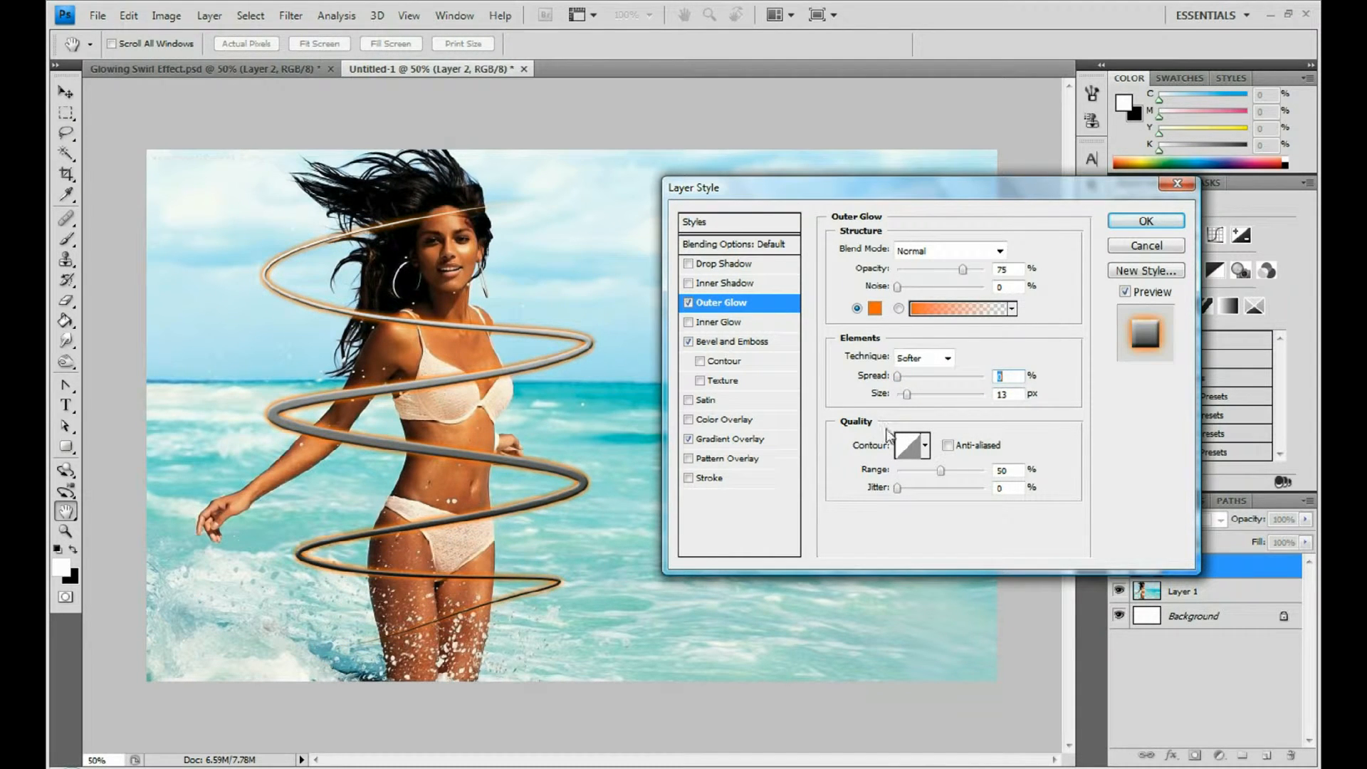
Set the swirl's bevel and emboss size to 10 px and increase its softening.
click(737, 341)
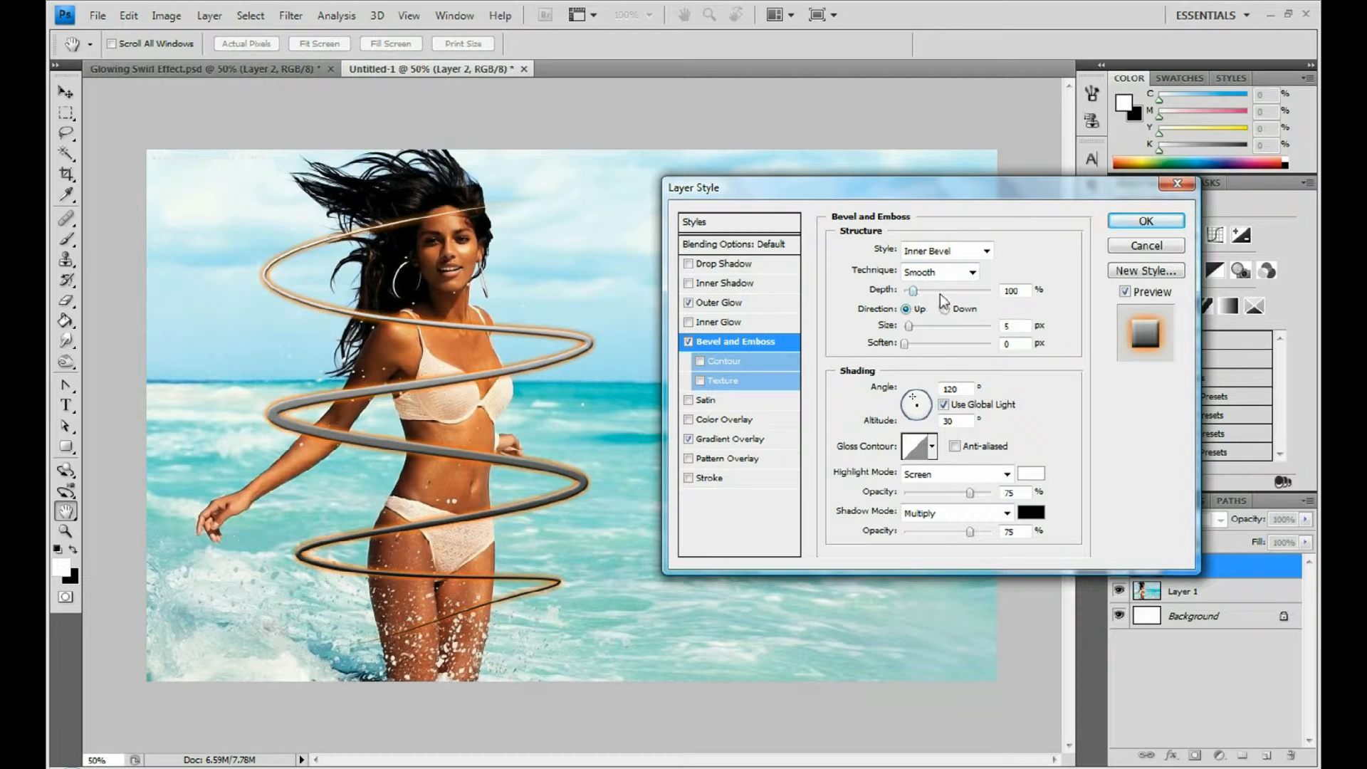
drag(909, 328, 942, 346)
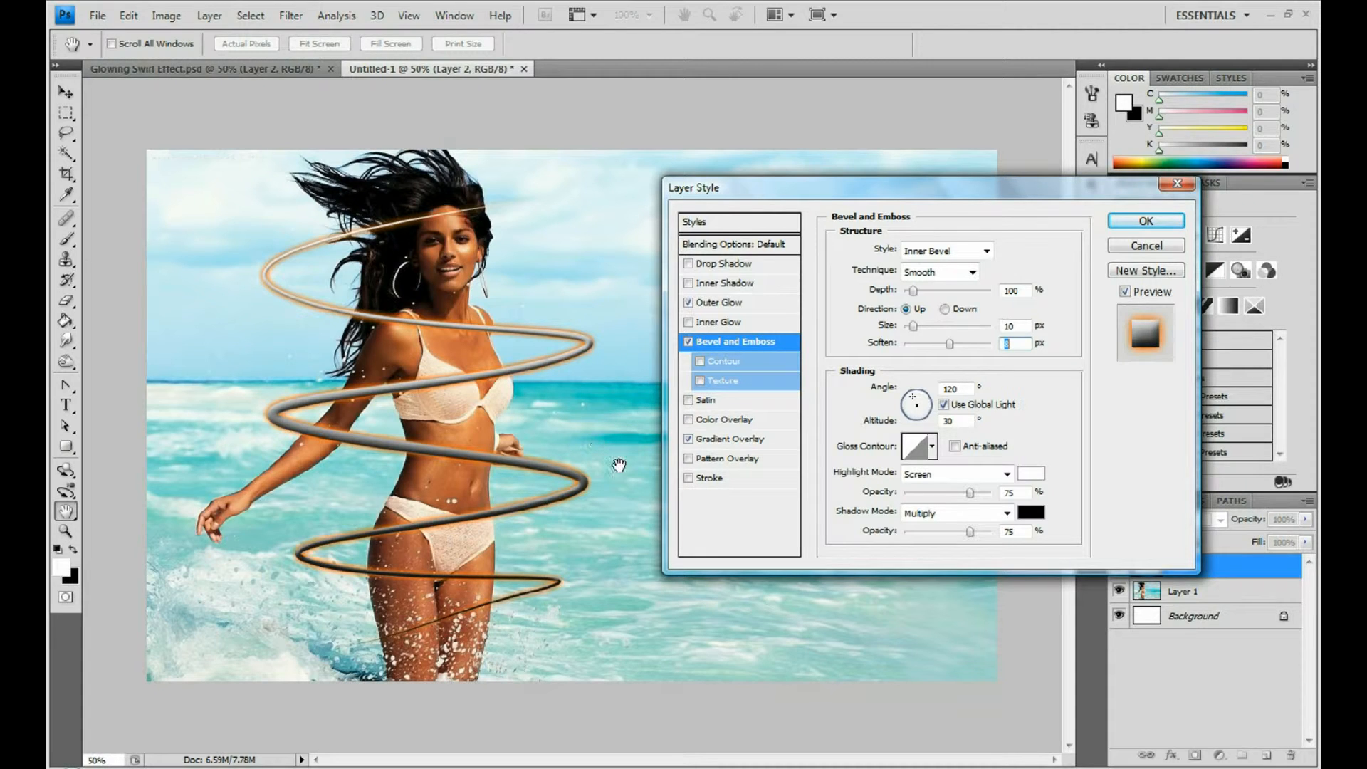
Try several gradient presets for the swirl's gradient overlay and apply the Spectrum preset.
click(738, 441)
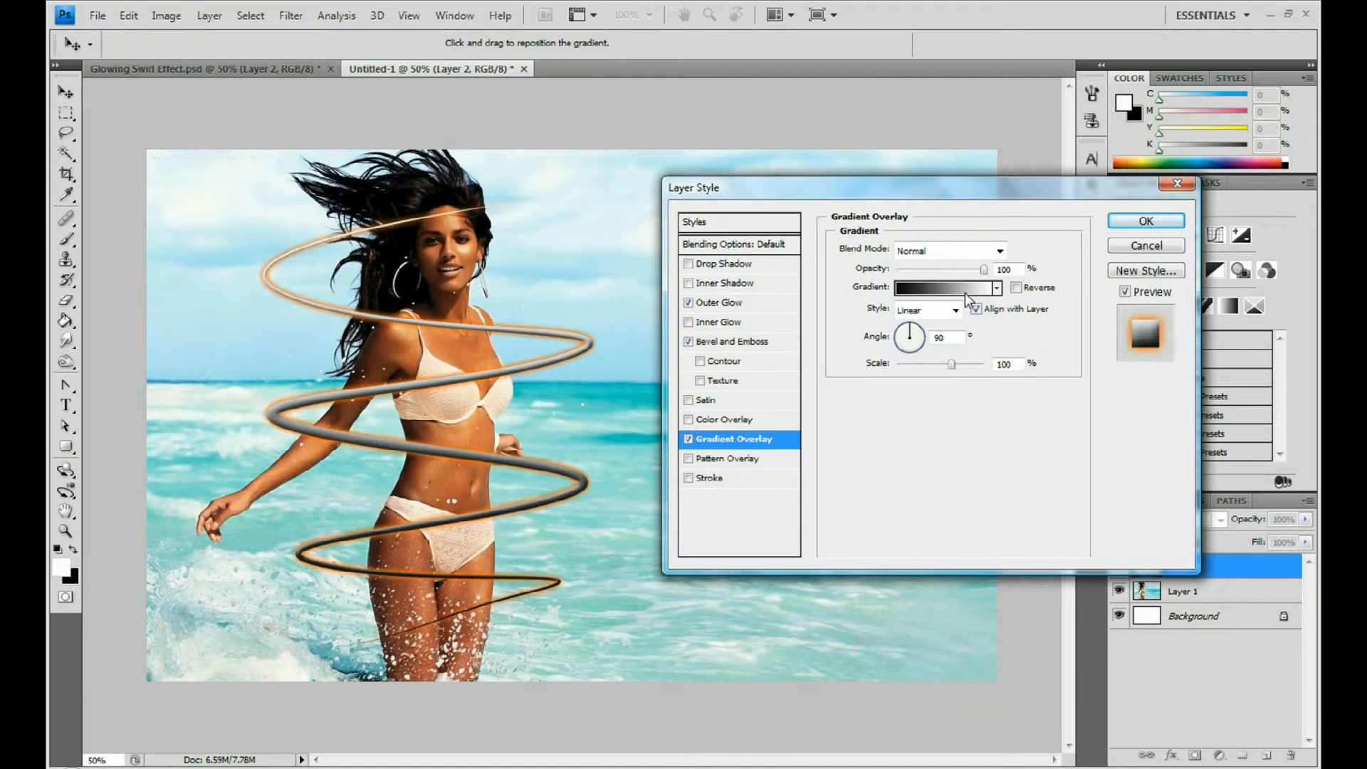
click(963, 292)
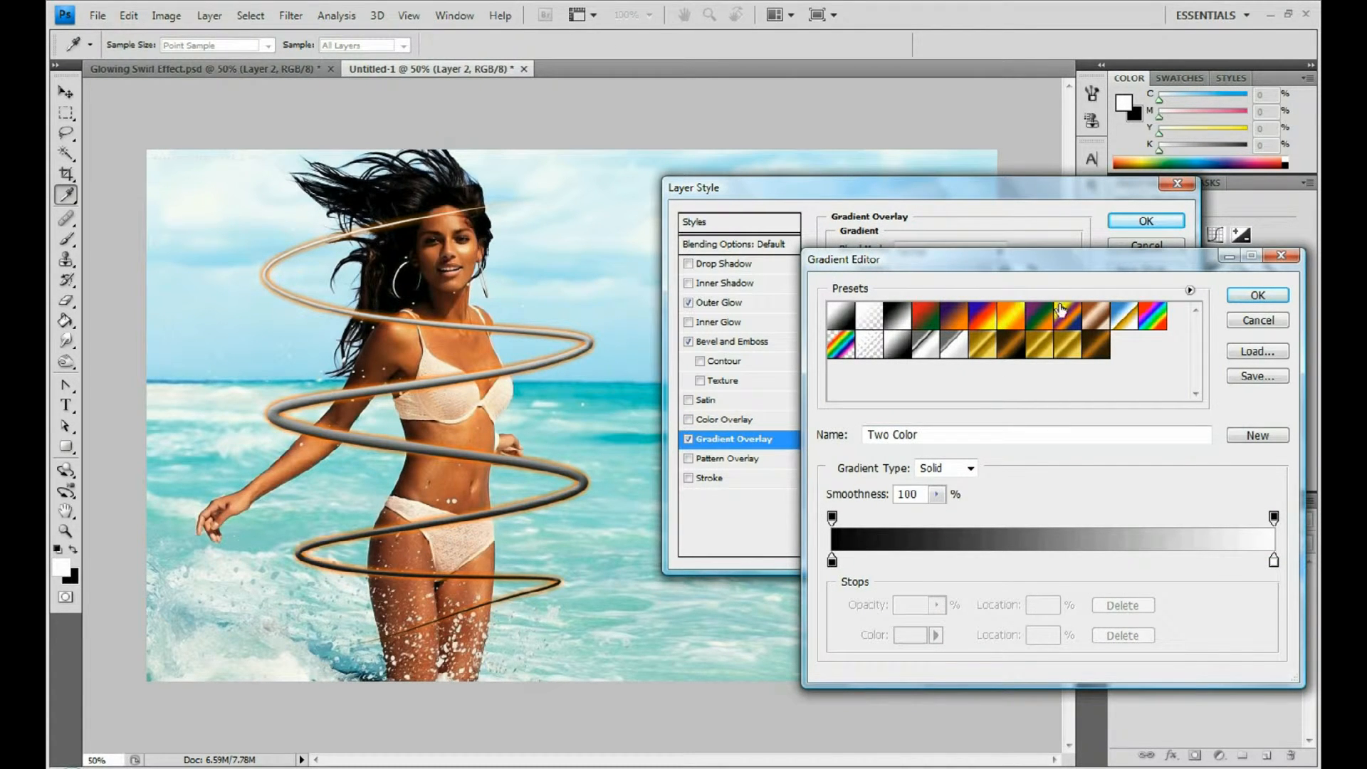
click(1006, 317)
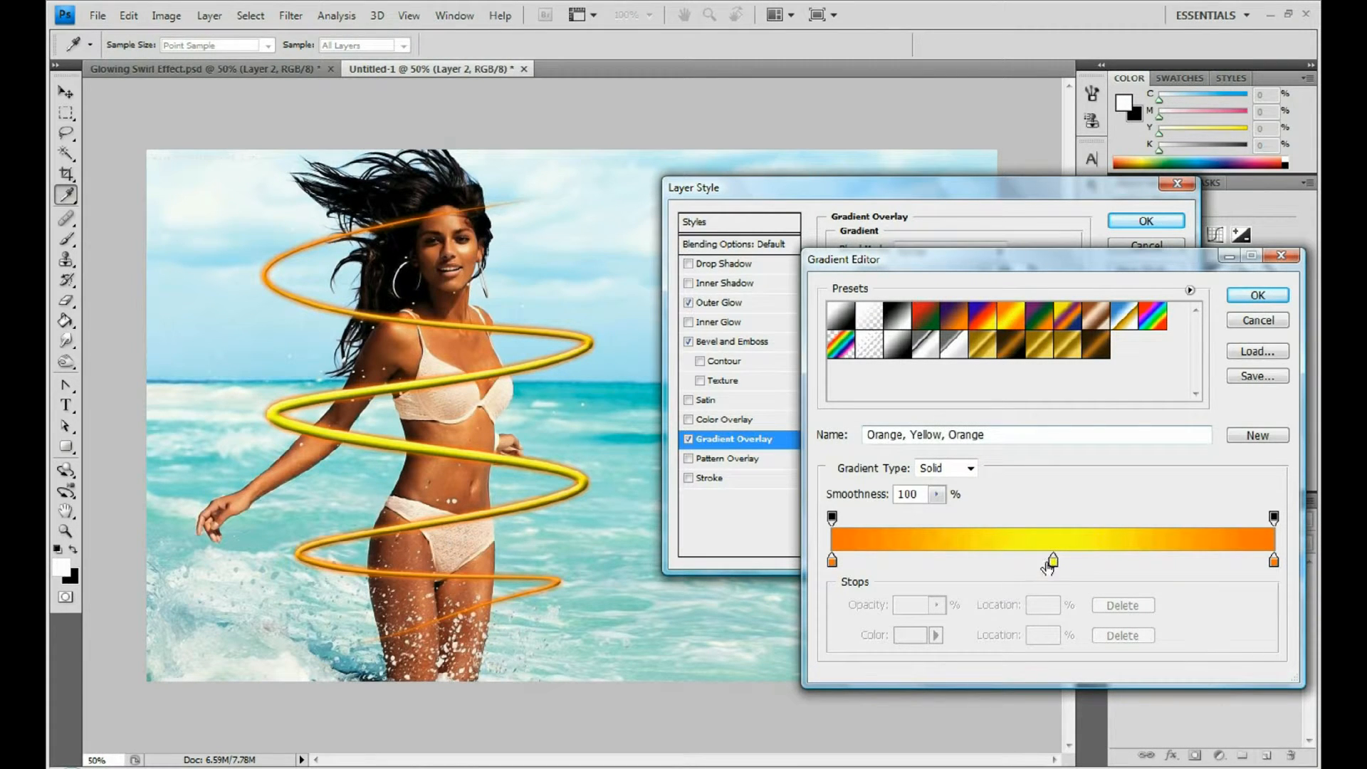
click(1153, 318)
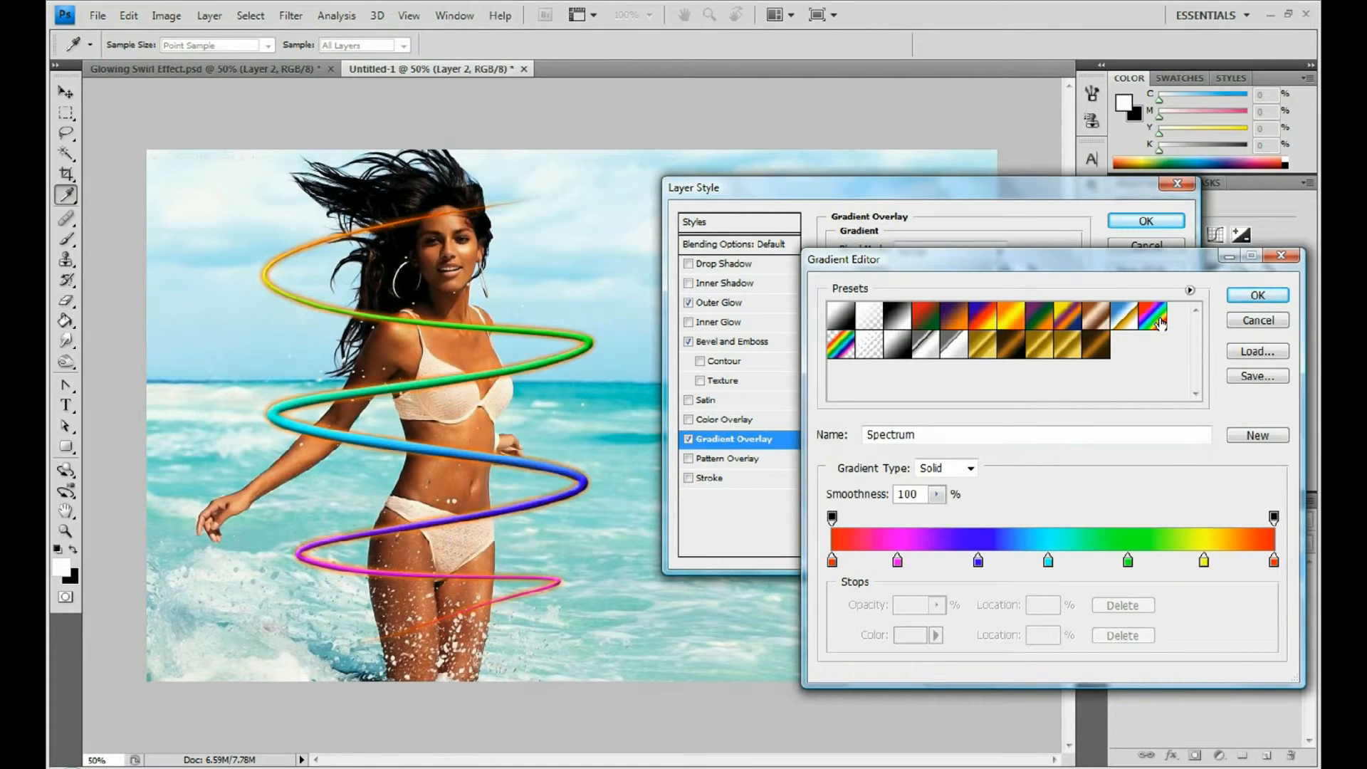
click(841, 349)
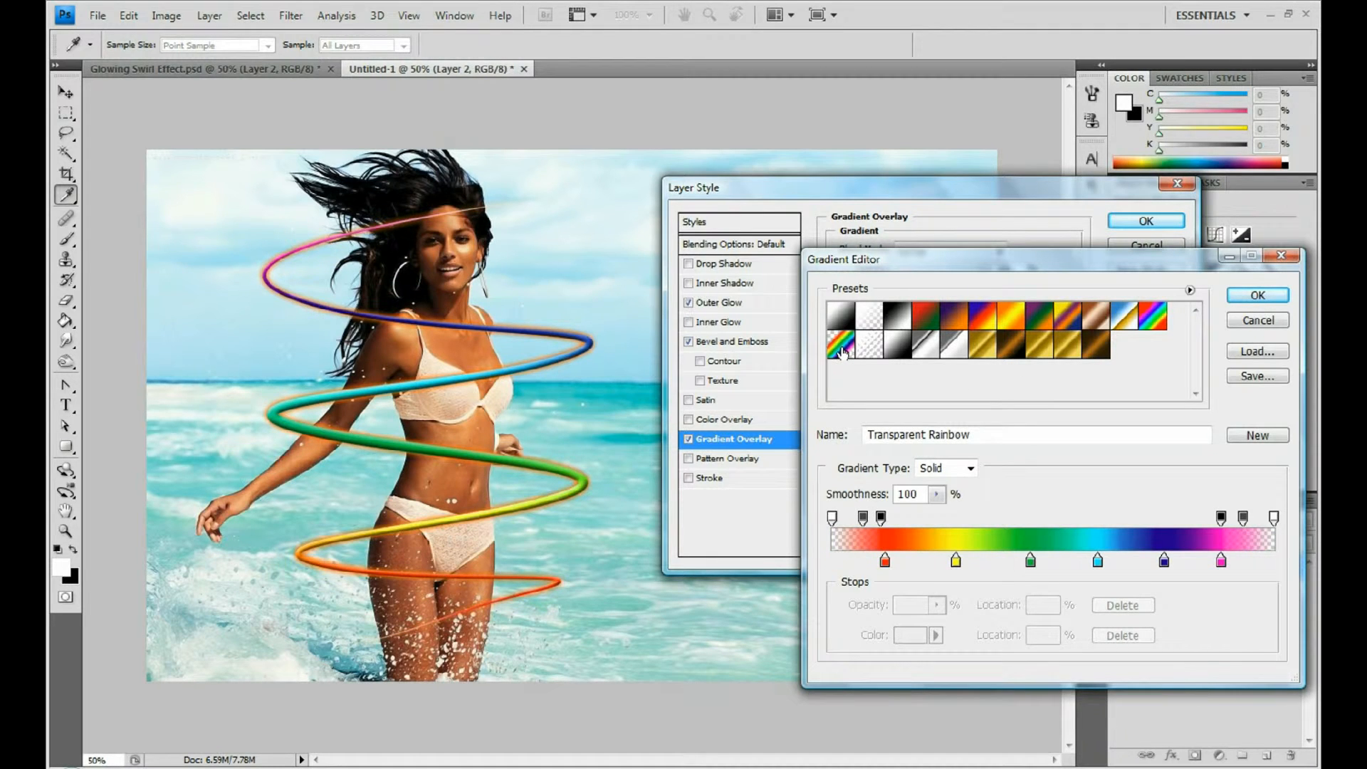
click(1152, 318)
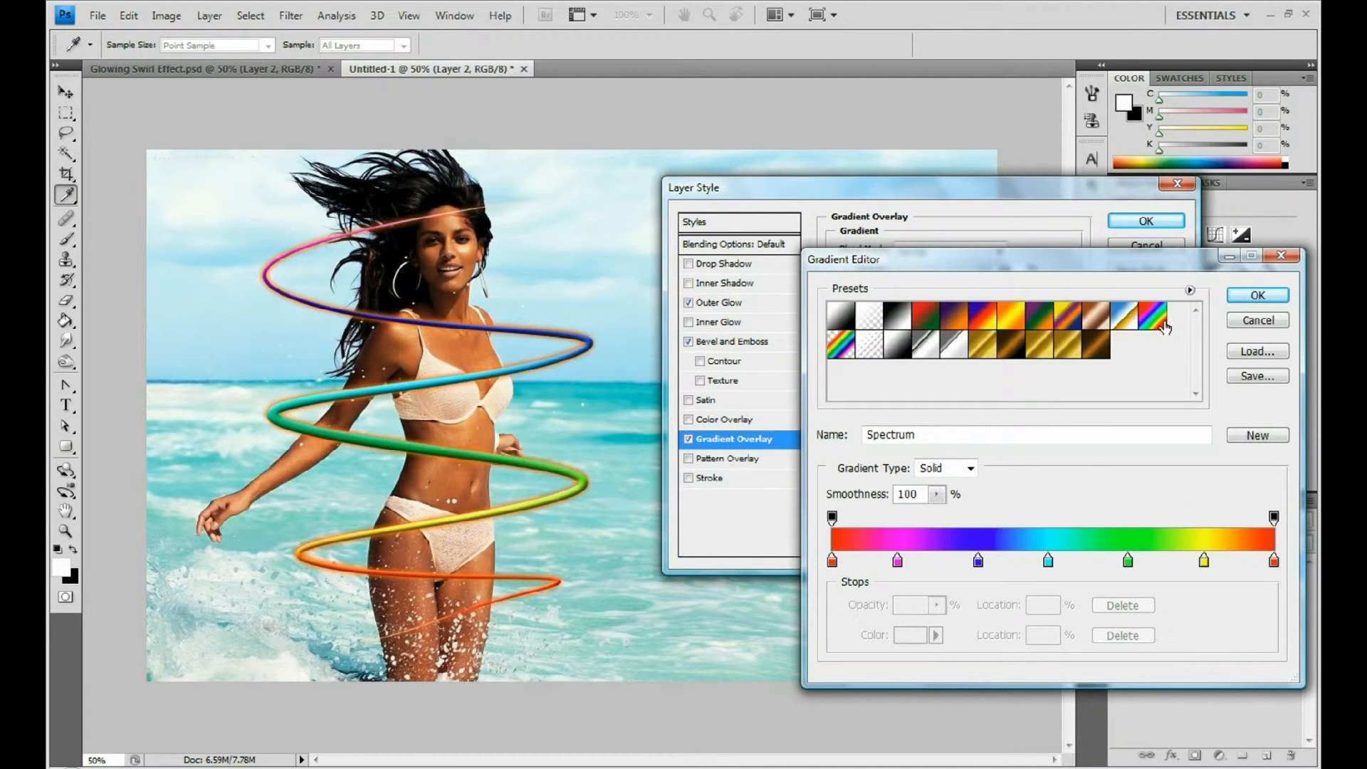
click(1250, 297)
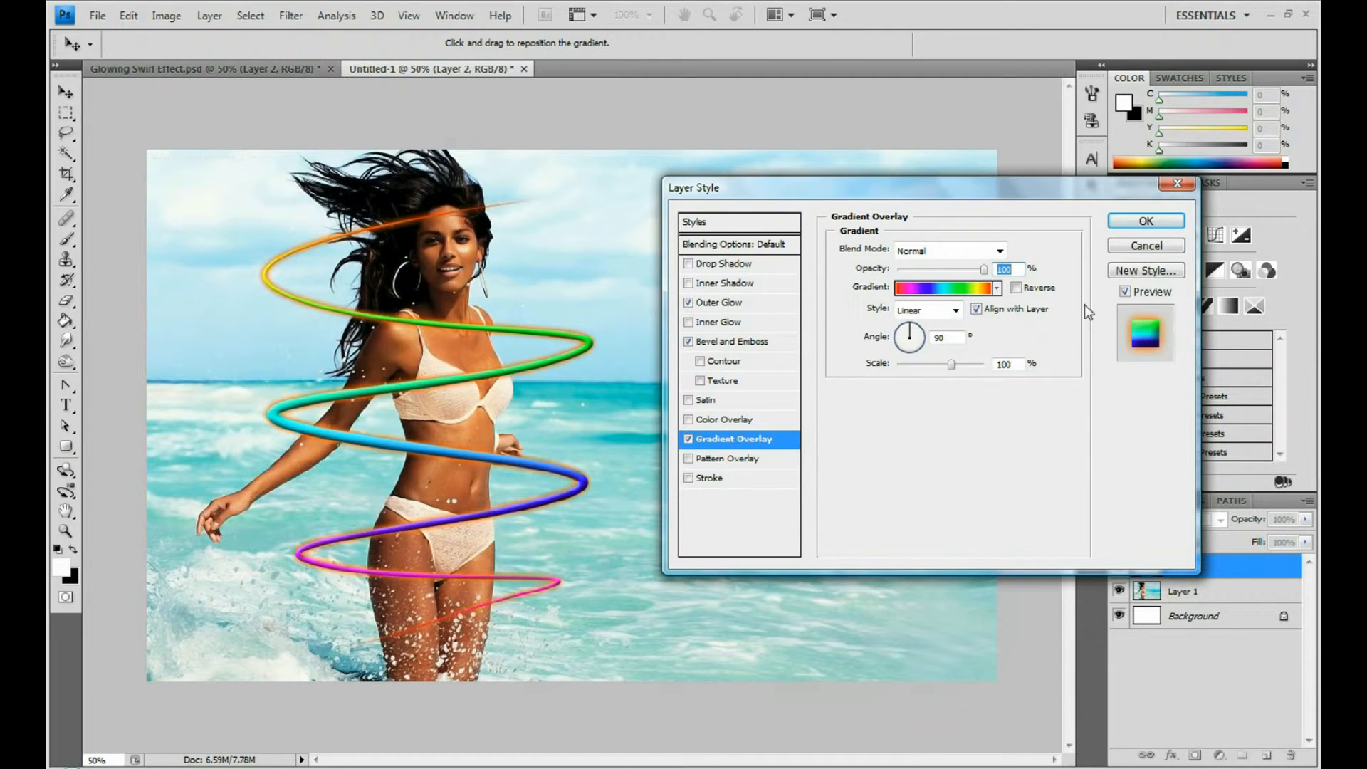
Apply the layer styles, and erase the swirl sections that should pass behind the woman's shoulders, arm, waist and thighs.
click(1146, 222)
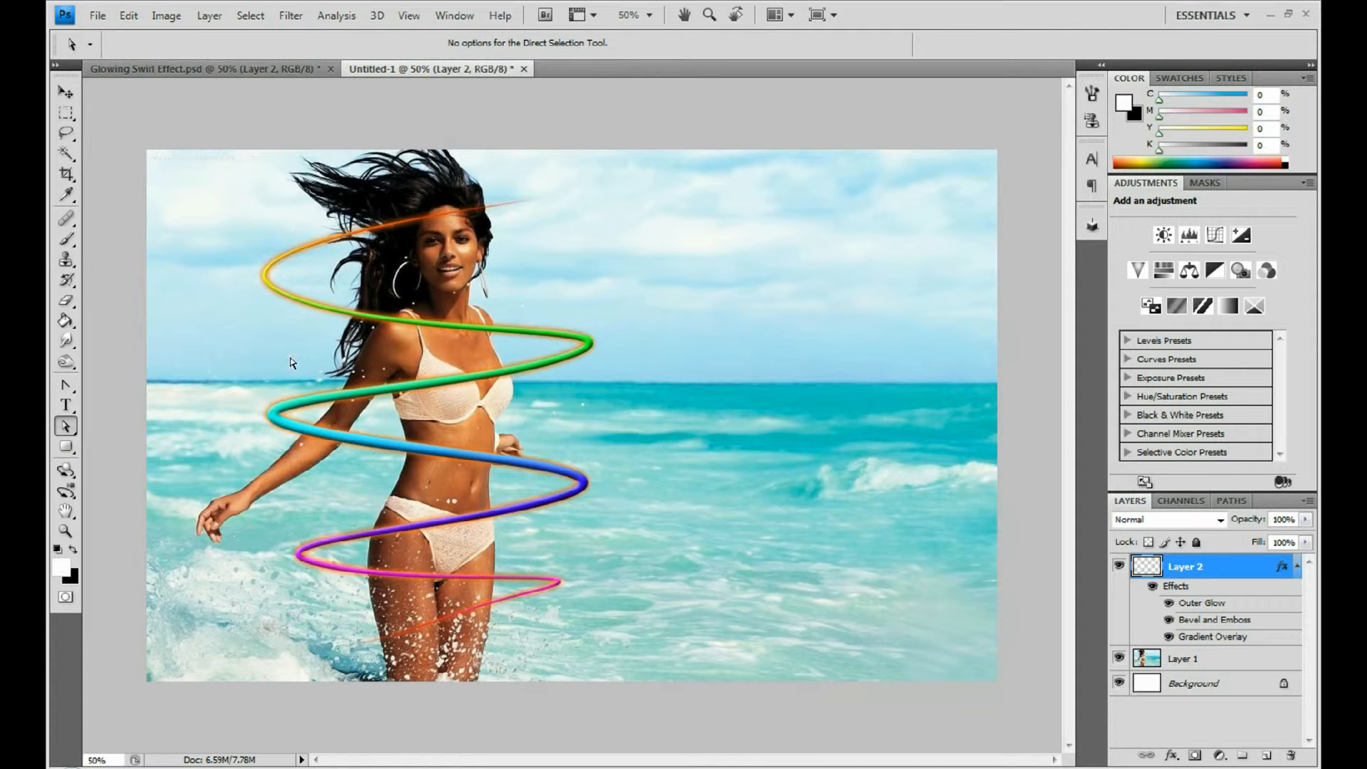
click(66, 299)
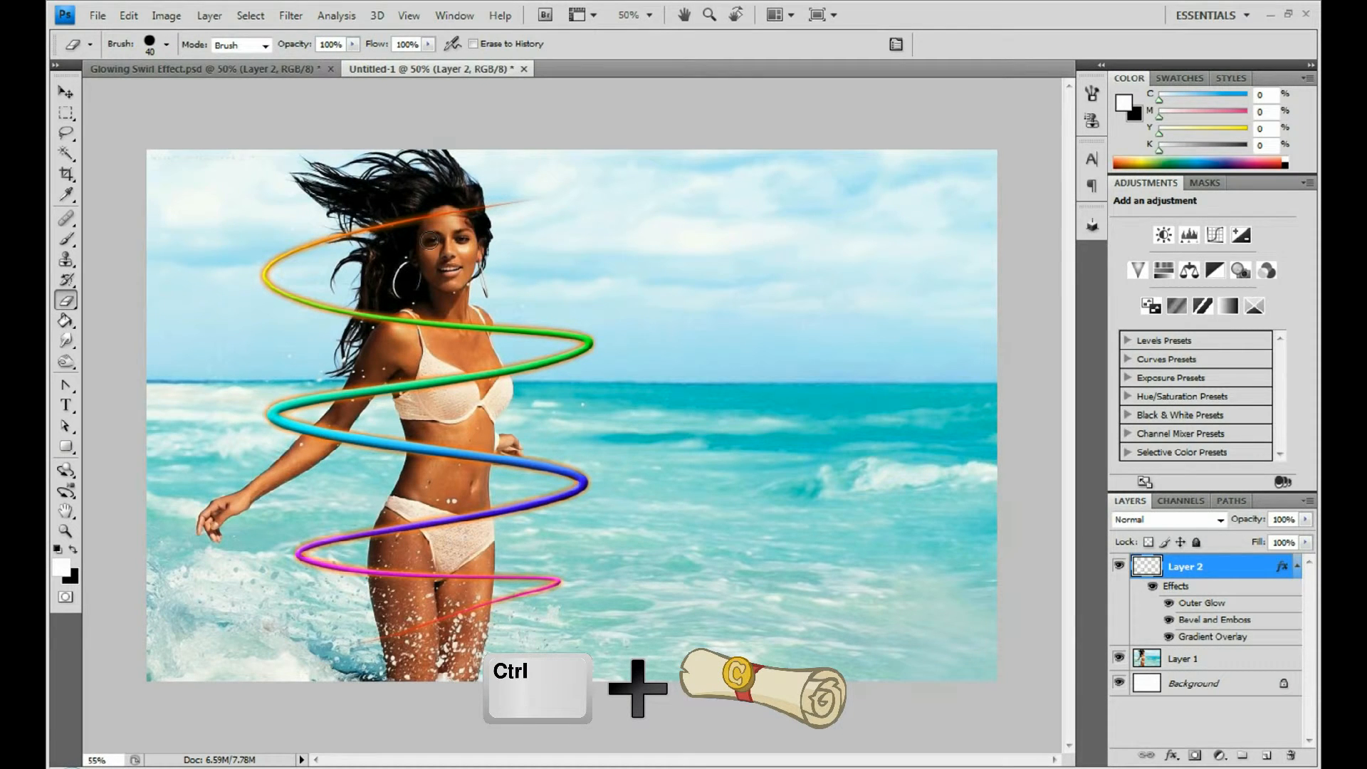
scroll(417, 238, up, 1)
scroll(417, 239, up, 4)
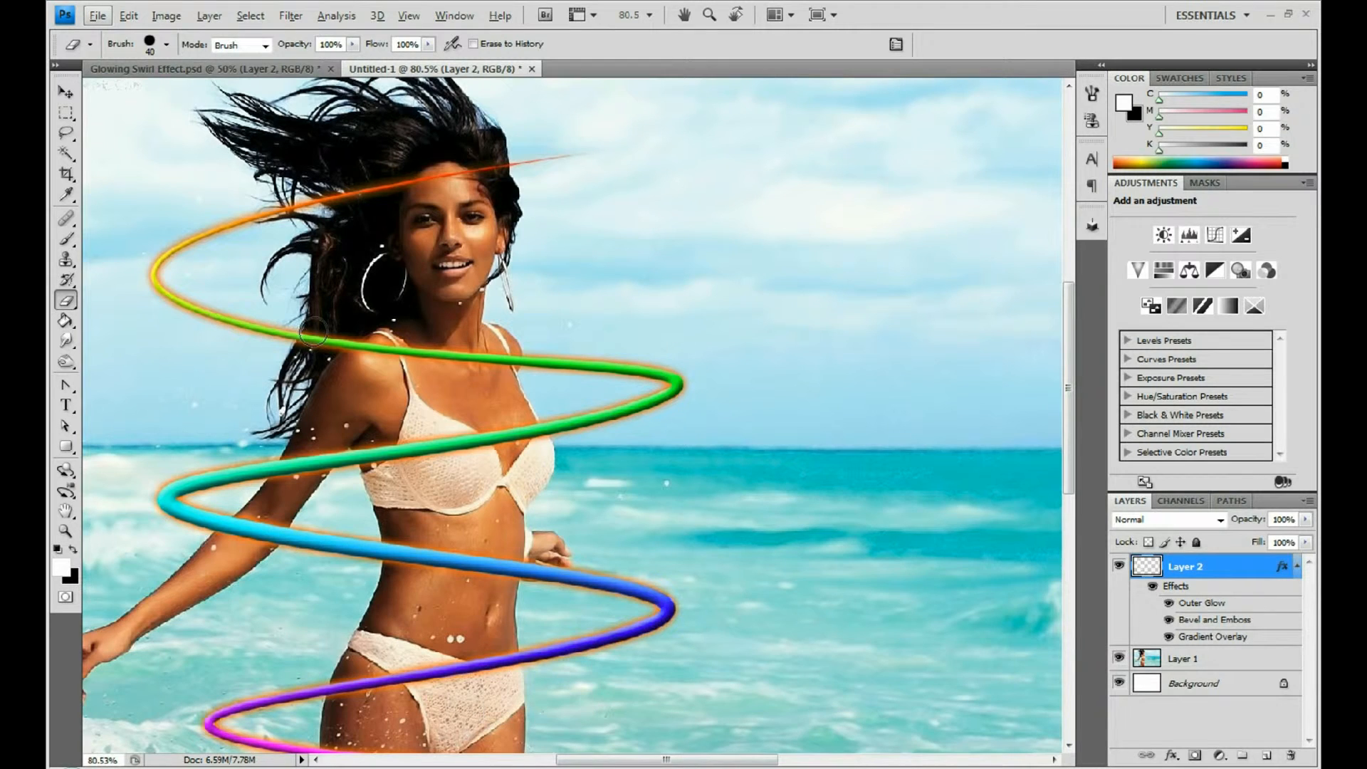
drag(311, 337, 508, 360)
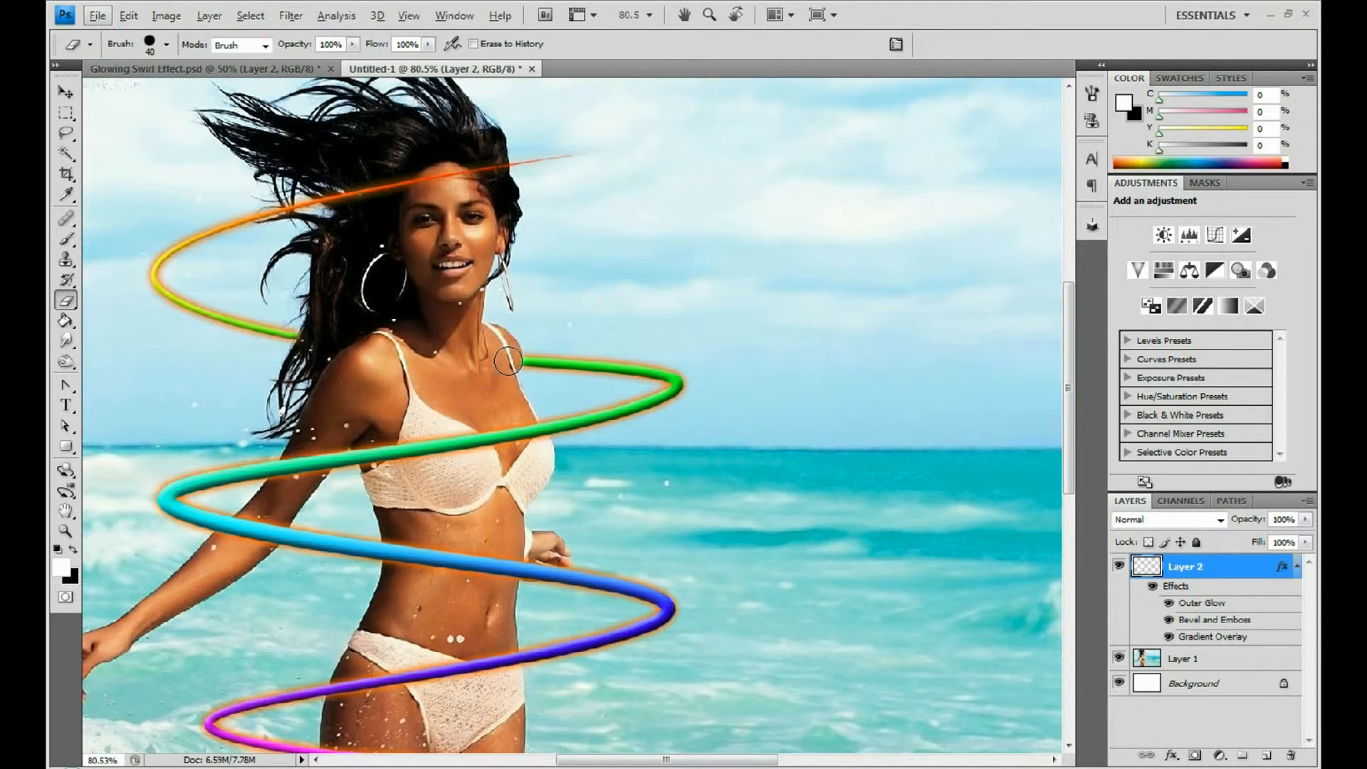
mouse_move(235, 525)
mouse_down()
mouse_move(213, 551)
mouse_move(236, 530)
mouse_move(279, 538)
mouse_move(262, 541)
mouse_up()
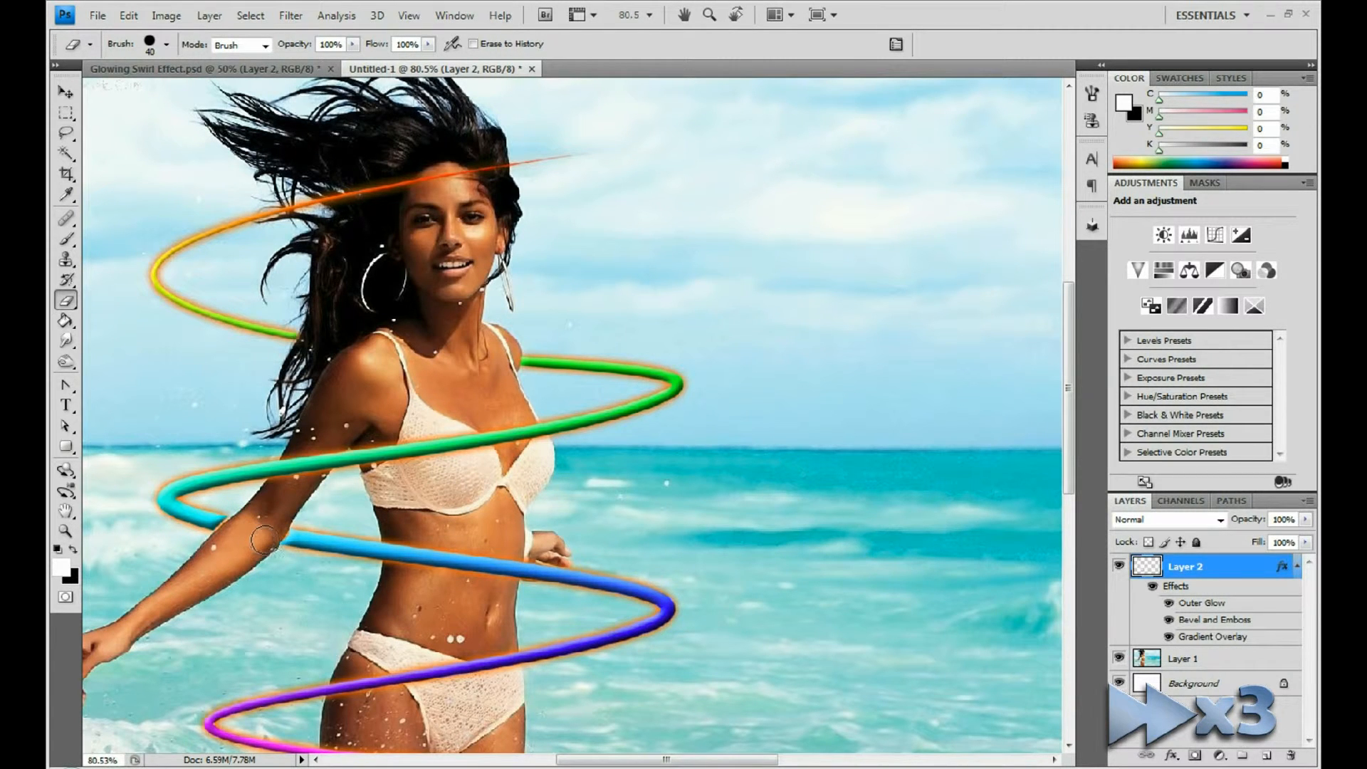
mouse_move(393, 548)
mouse_down()
mouse_move(398, 575)
mouse_move(398, 560)
mouse_move(547, 573)
mouse_up()
scroll(432, 621, down, 5)
drag(317, 530, 524, 536)
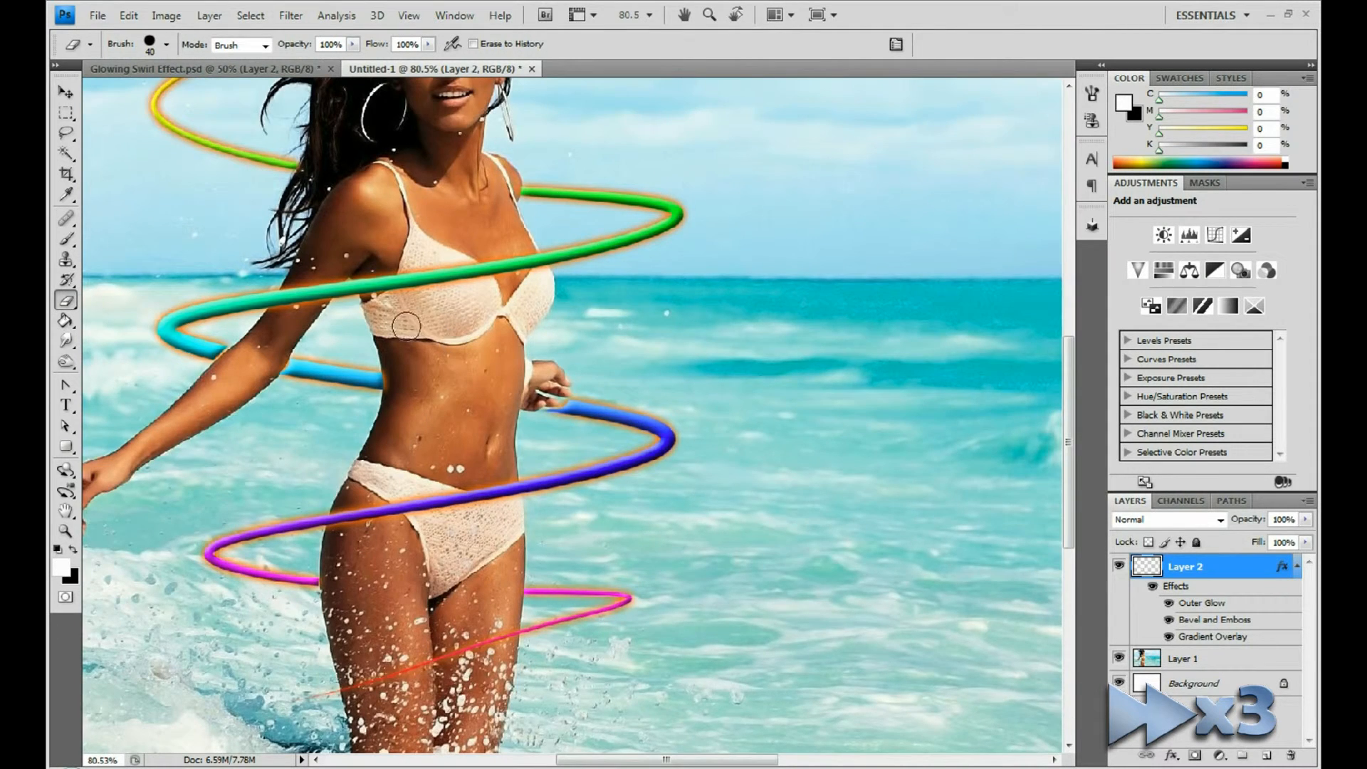
scroll(407, 325, down, 6)
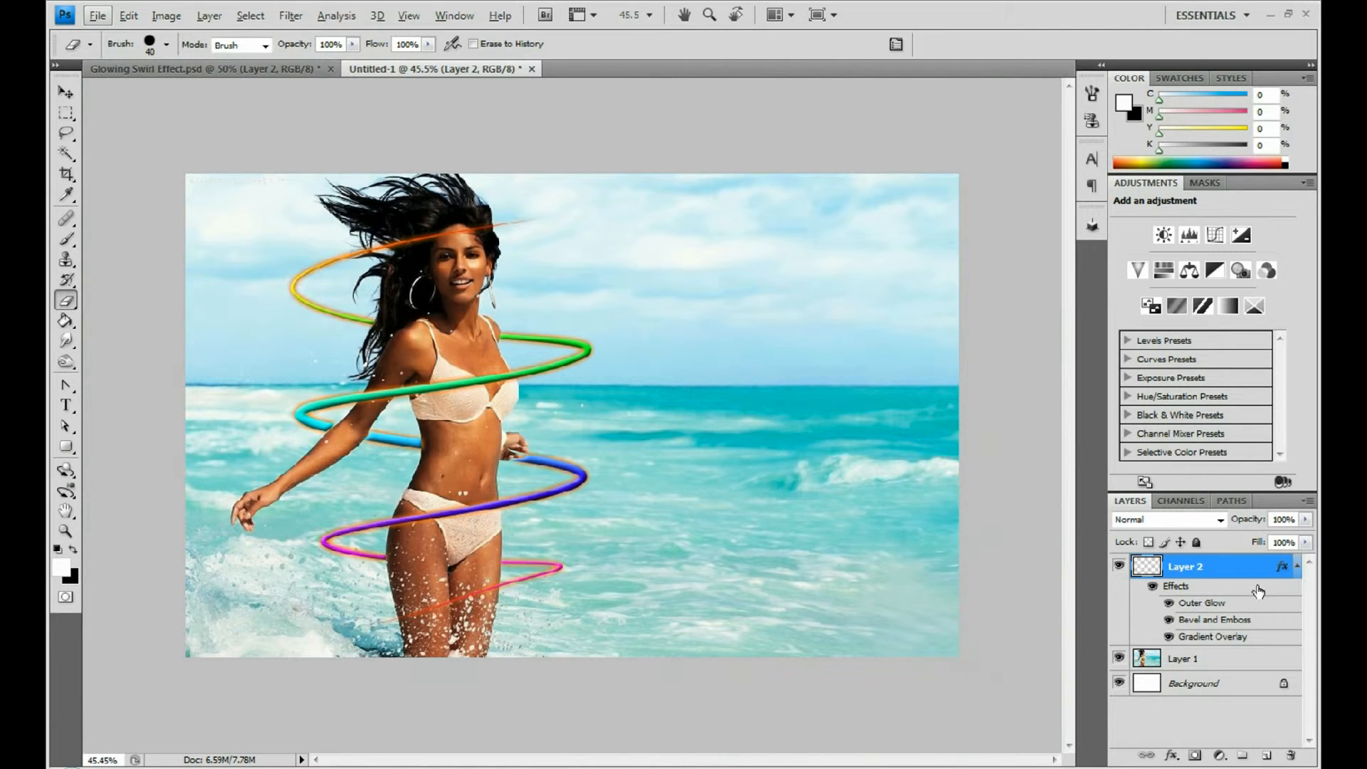
Collapse the effects list of Layer 2 and duplicate the layer with the default name.
click(1297, 566)
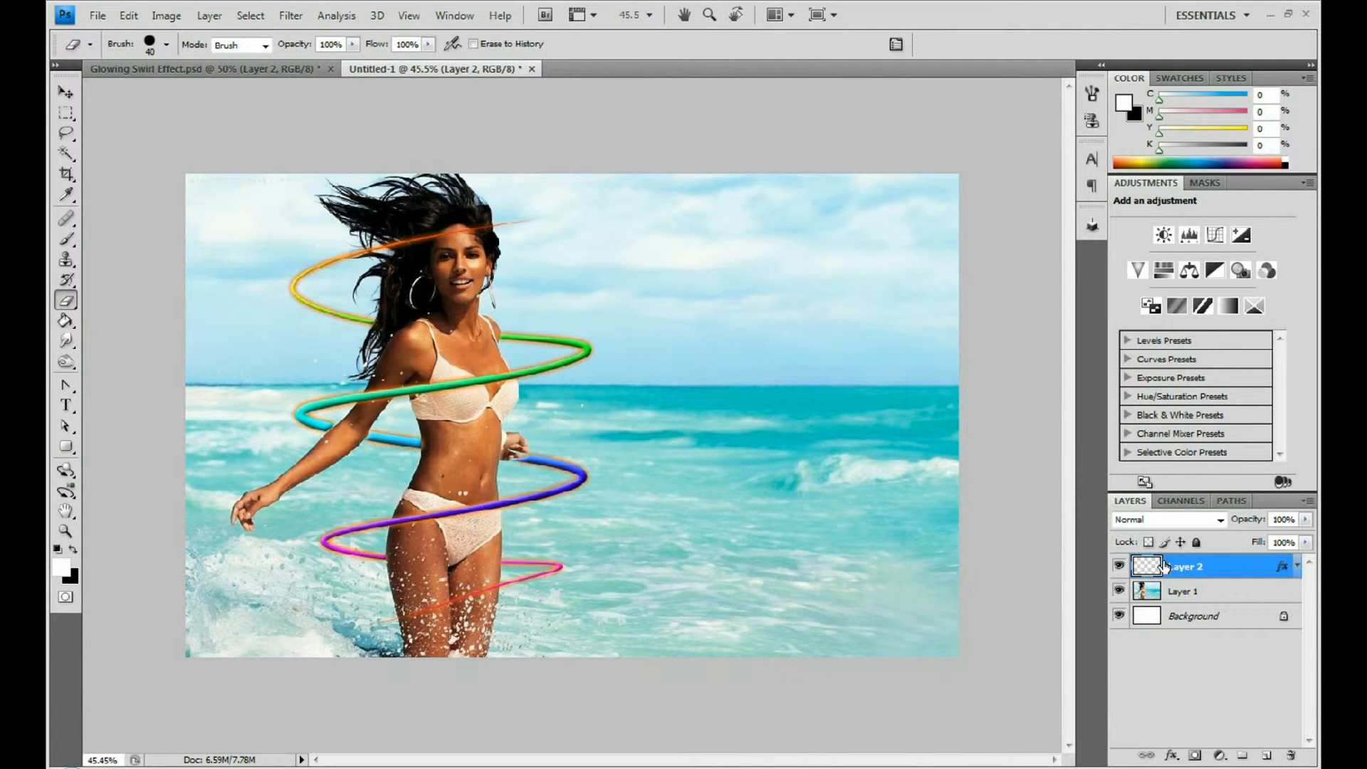
right_click(1231, 567)
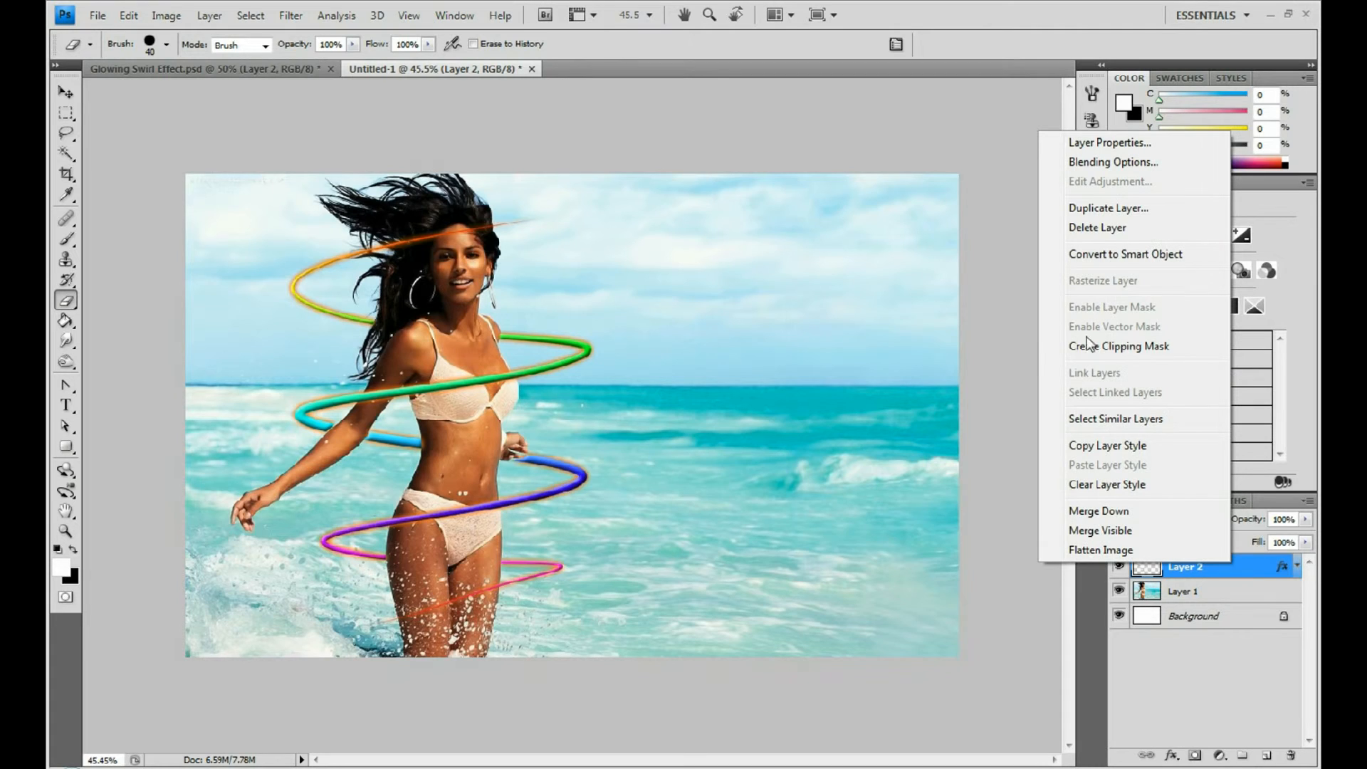
click(1129, 210)
click(837, 238)
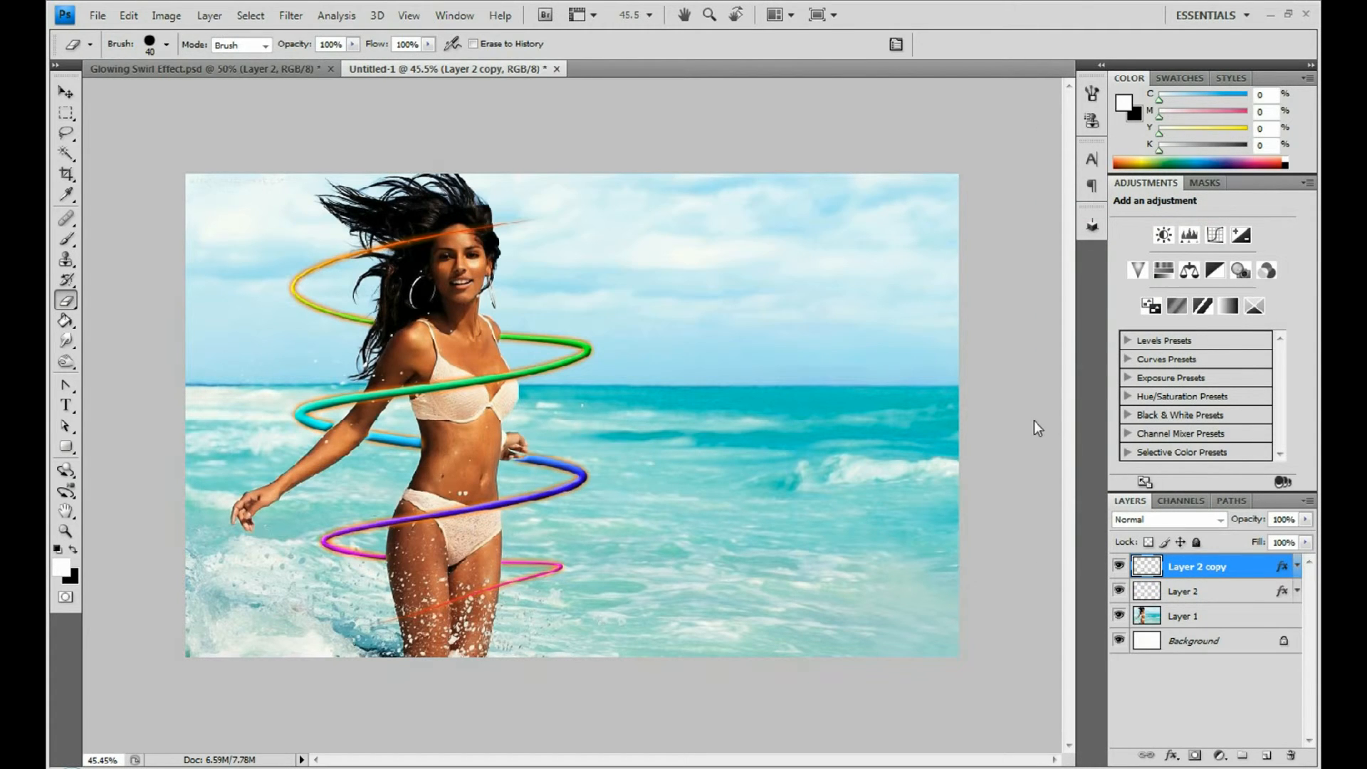
Turn off the Outer Glow, Bevel and Emboss, and Gradient Overlay styles on the duplicated swirl layer.
double_click(1237, 570)
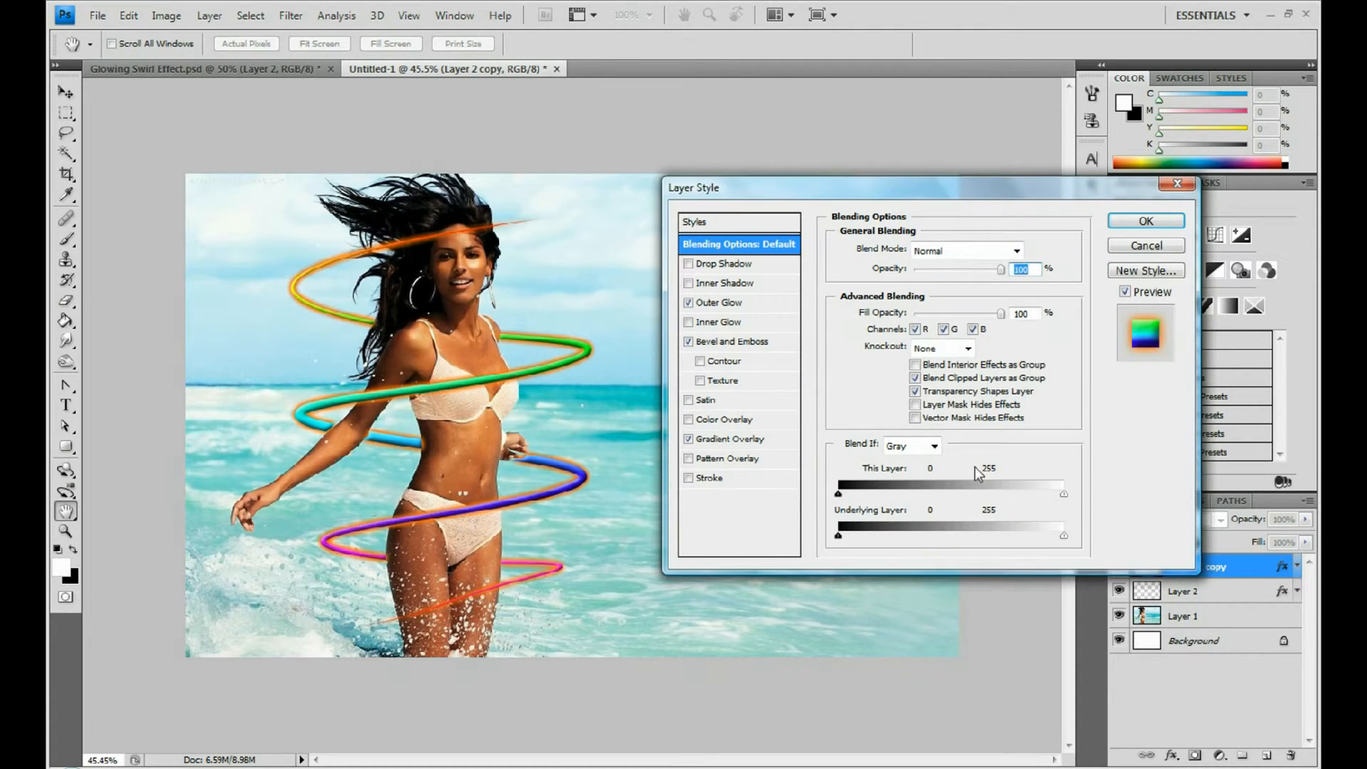
click(688, 302)
click(687, 341)
click(687, 438)
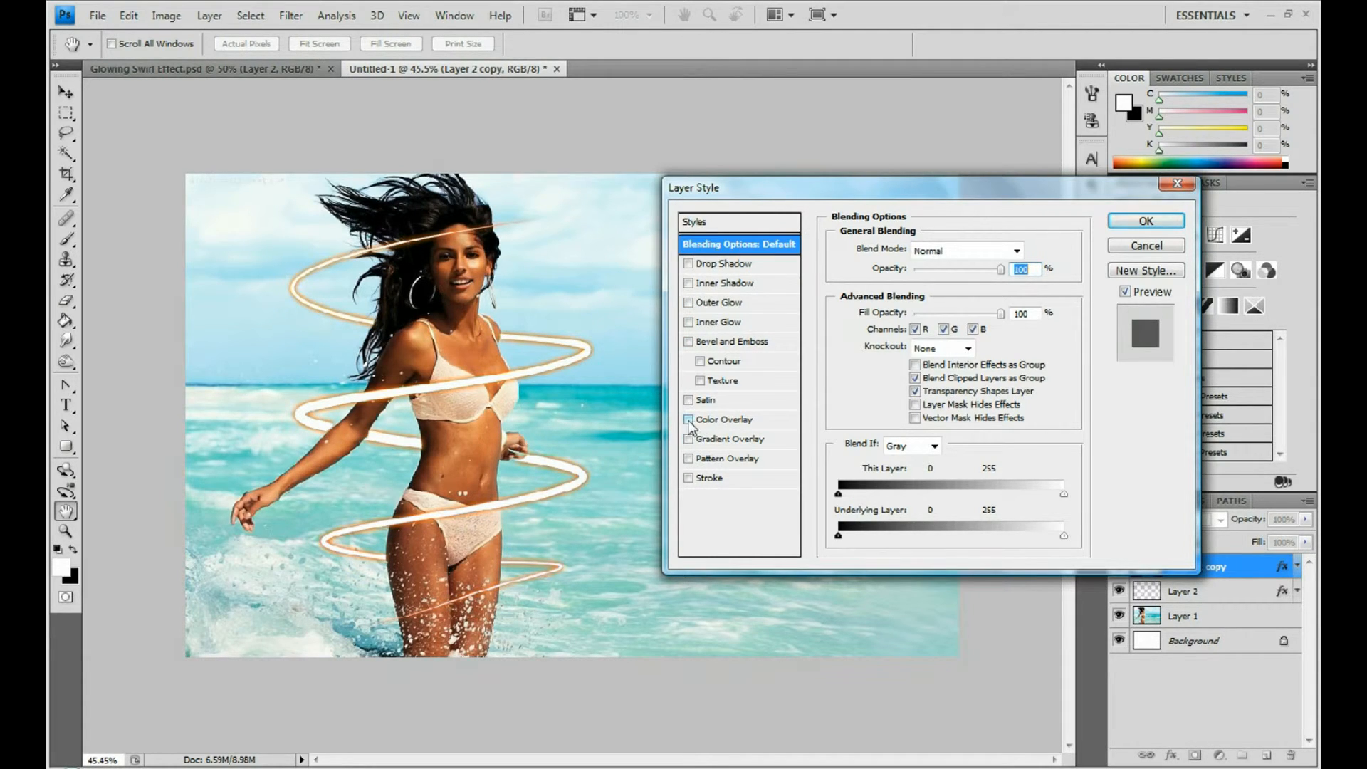
Give the duplicated swirl a black Color Overlay in Normal blend mode at 100% opacity.
click(688, 422)
click(718, 426)
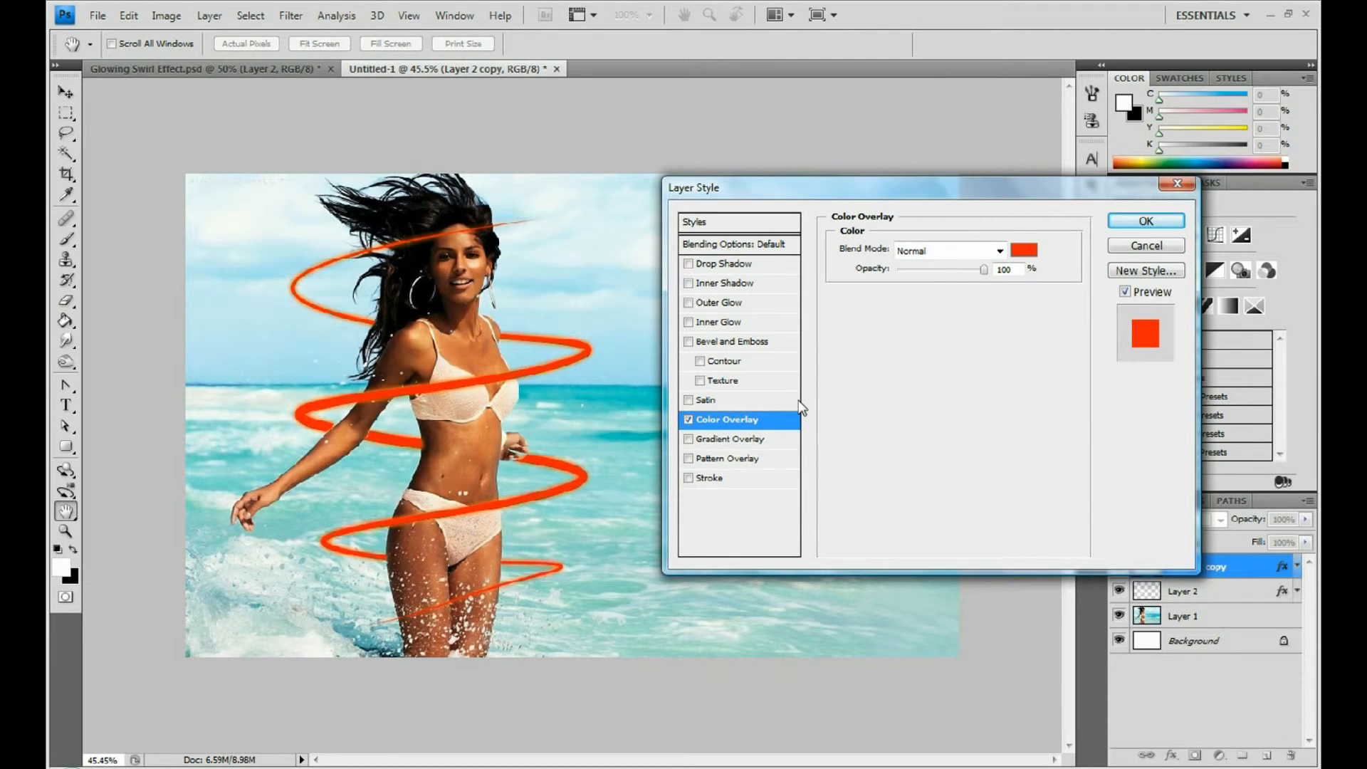
click(1024, 254)
drag(951, 439, 803, 606)
click(1209, 368)
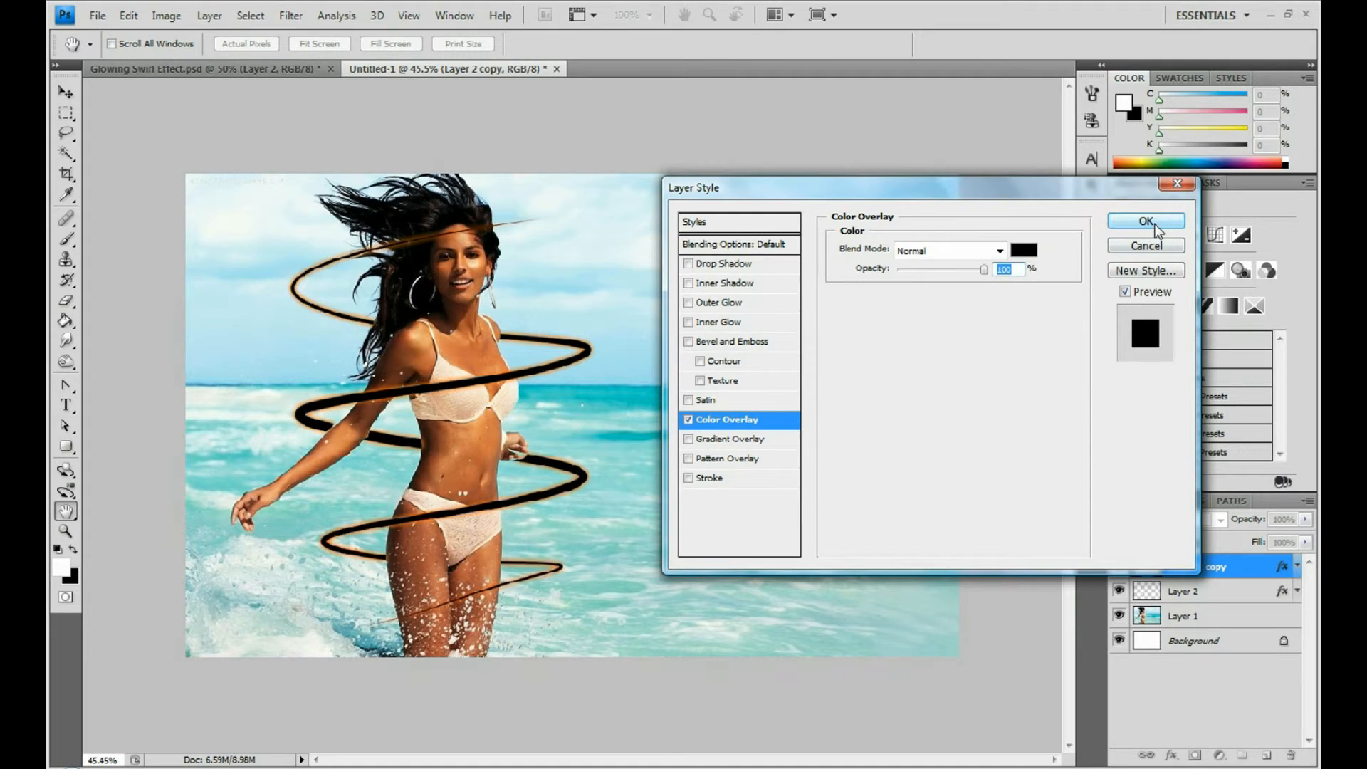
click(1155, 224)
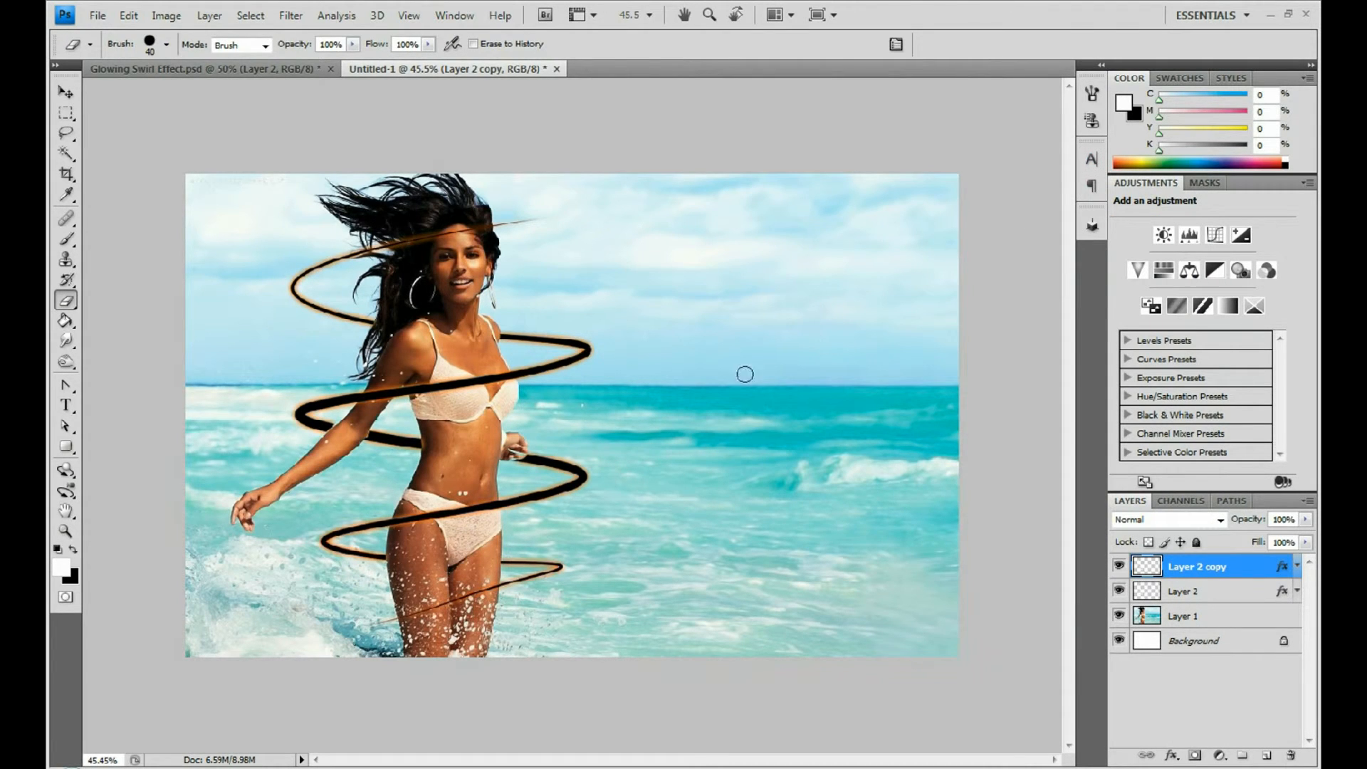
Move the black swirl copy slightly below the coloured swirl so it sits like a shadow.
click(66, 92)
drag(450, 397, 461, 413)
key(ctrl+z)
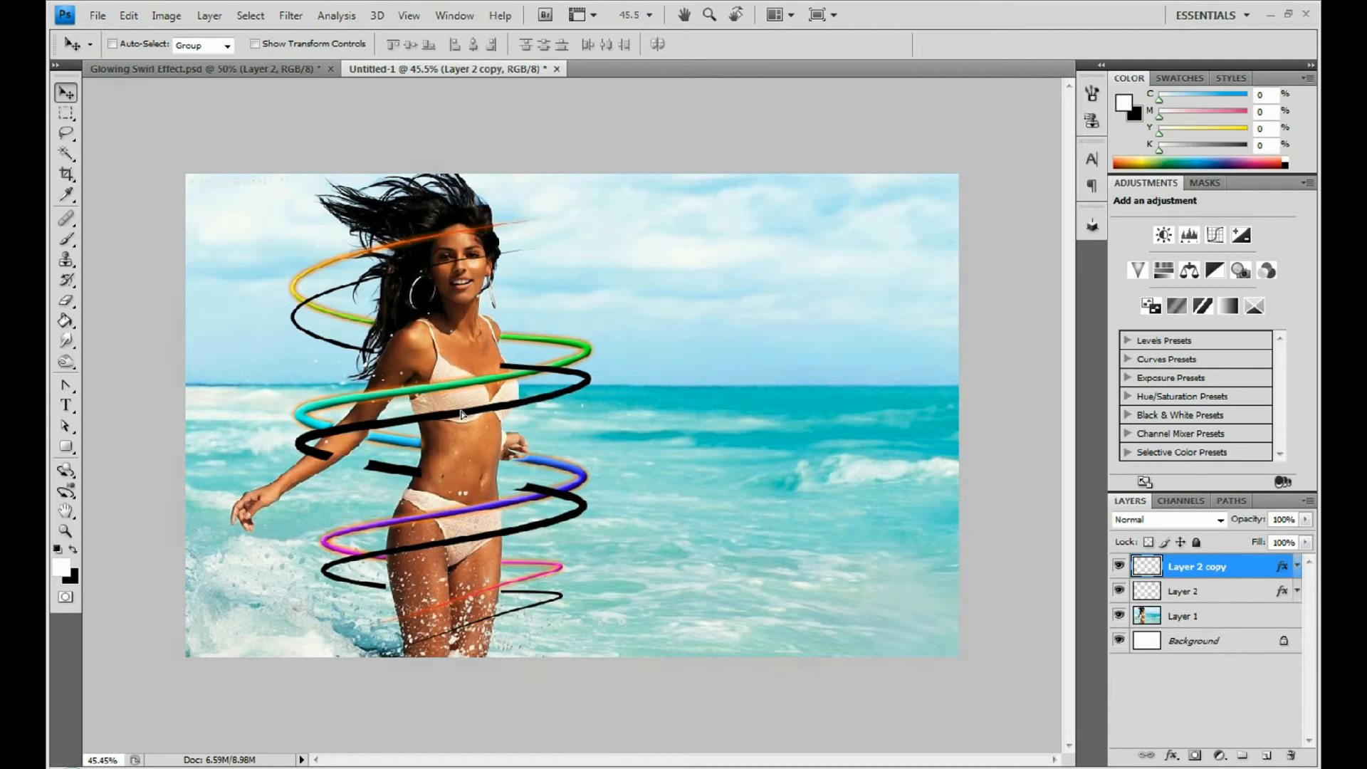
drag(465, 410, 463, 408)
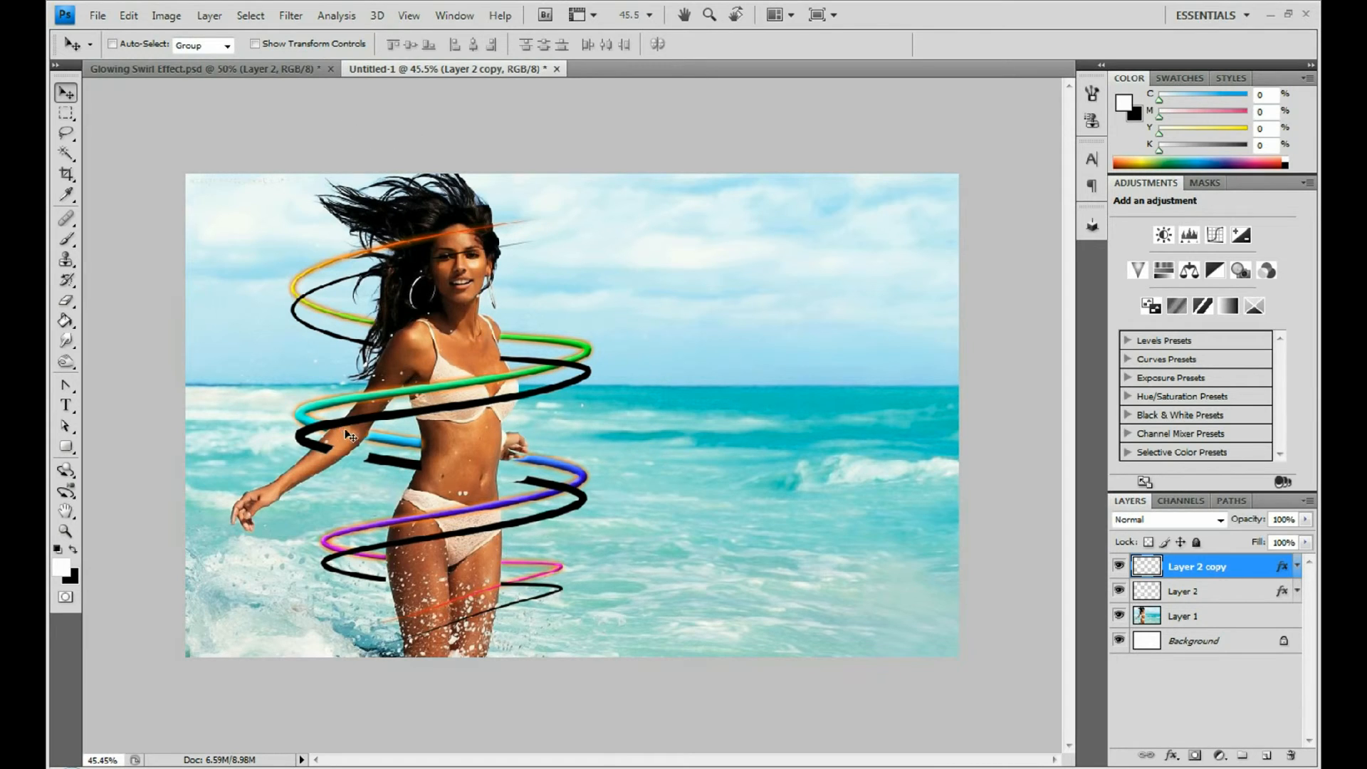
Erase the parts of the black swirl copy that lie outside the woman's body, keeping the bands across her face, arm, chest, hips and thighs.
click(67, 302)
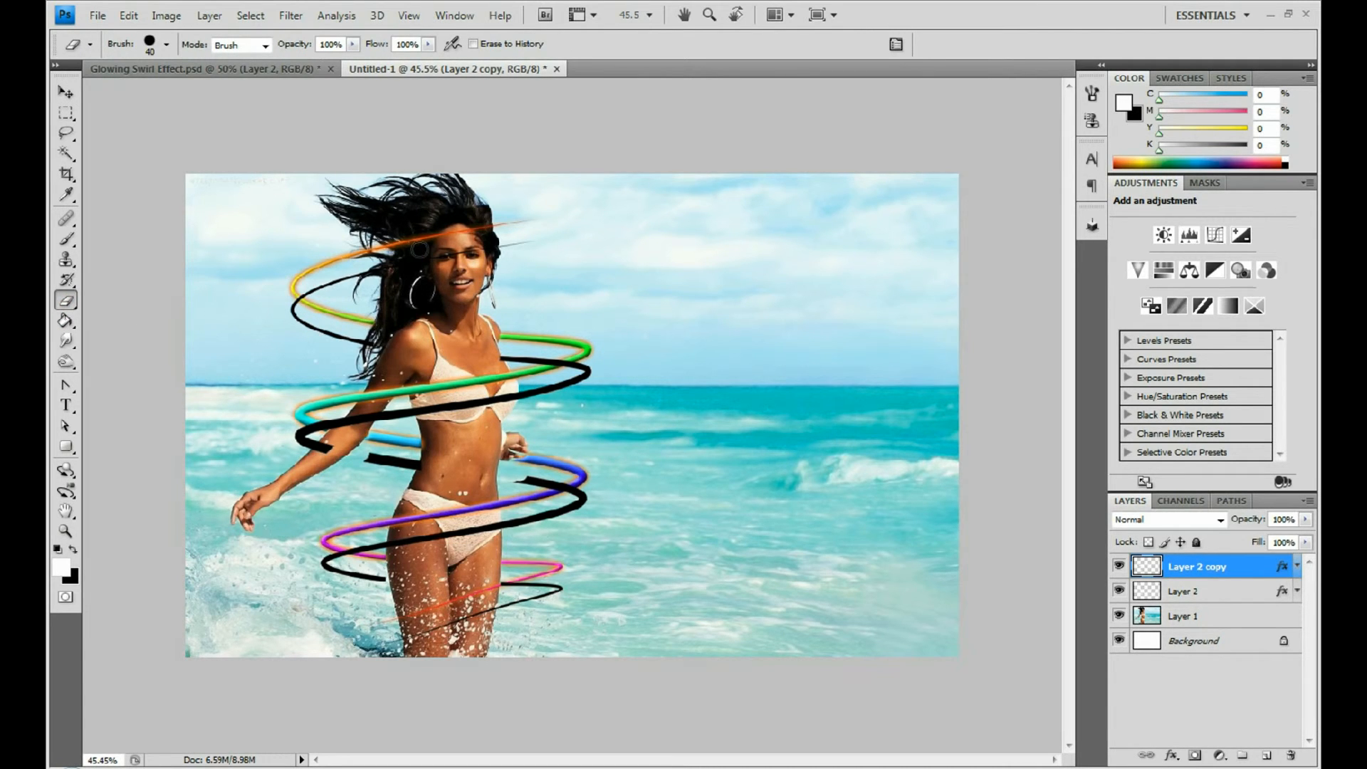
ctrl+scroll(420, 249, up, 3)
ctrl+scroll(498, 228, up, 1)
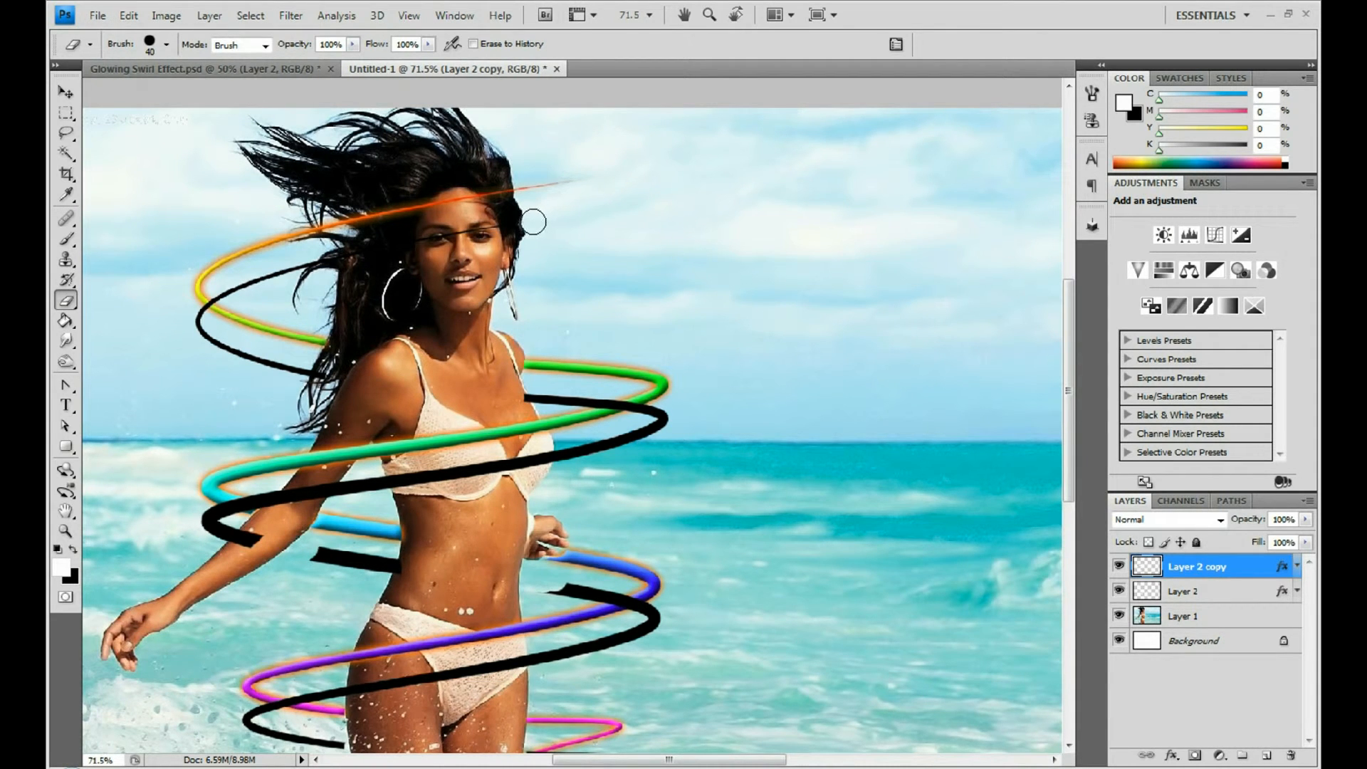
mouse_move(299, 259)
mouse_down()
mouse_move(214, 353)
mouse_move(648, 414)
mouse_move(564, 465)
mouse_move(348, 491)
mouse_move(335, 507)
mouse_move(344, 493)
mouse_move(267, 491)
mouse_move(223, 517)
mouse_move(260, 542)
mouse_move(478, 590)
mouse_move(540, 659)
mouse_up()
scroll(499, 630, down, 5)
mouse_move(313, 485)
mouse_down()
mouse_move(333, 554)
mouse_move(333, 479)
mouse_up()
mouse_move(527, 540)
mouse_down()
mouse_move(586, 567)
mouse_move(530, 585)
mouse_up()
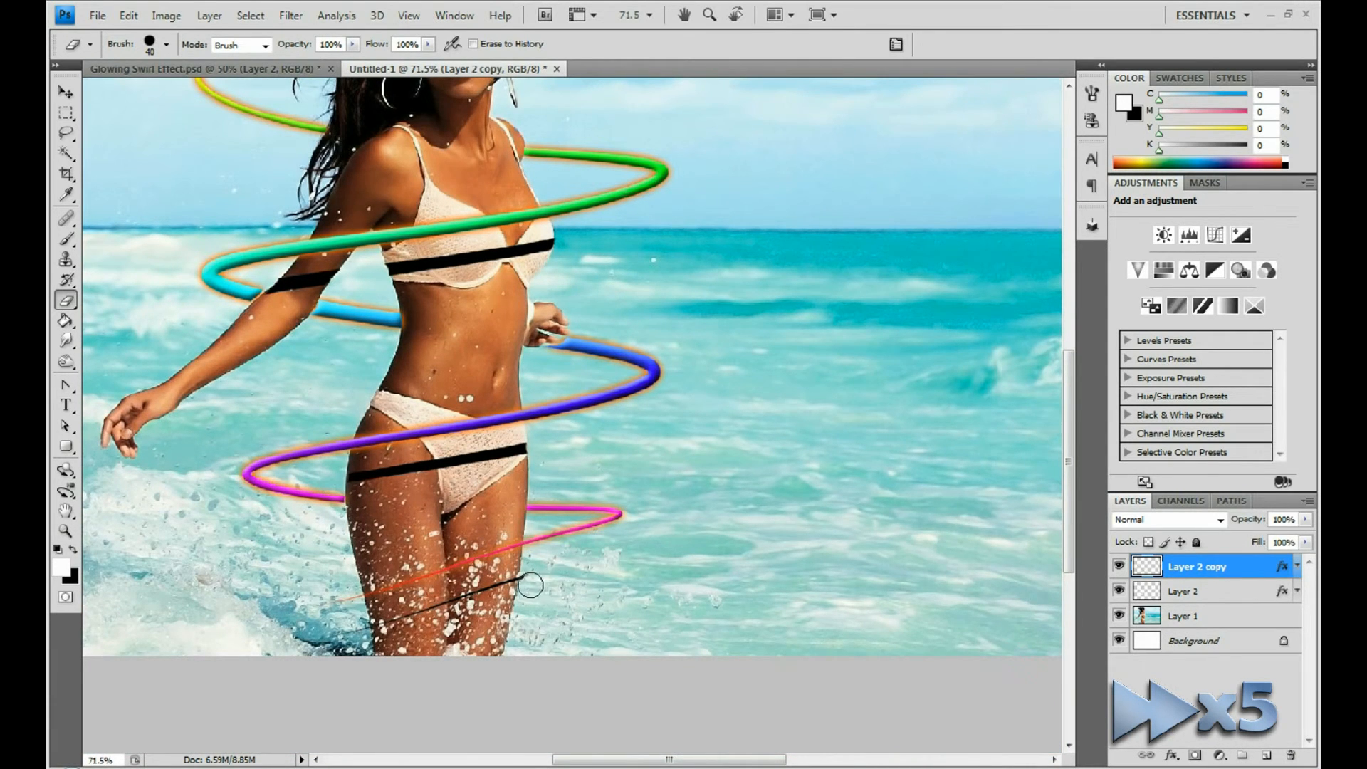
scroll(551, 546, up, 1)
scroll(551, 546, down, 6)
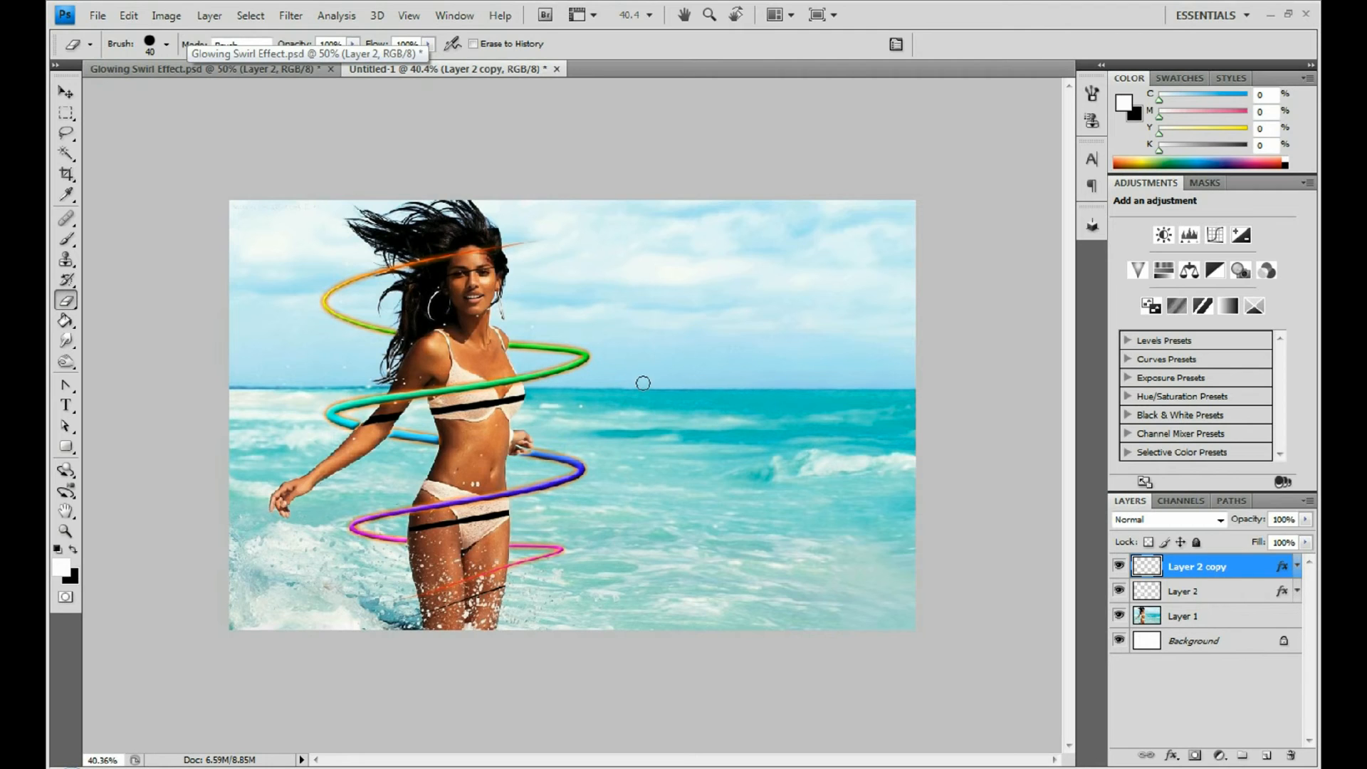
Soften the black shadow bands with a Gaussian Blur of 13.9 pixels radius.
click(294, 21)
mouse_move(327, 161)
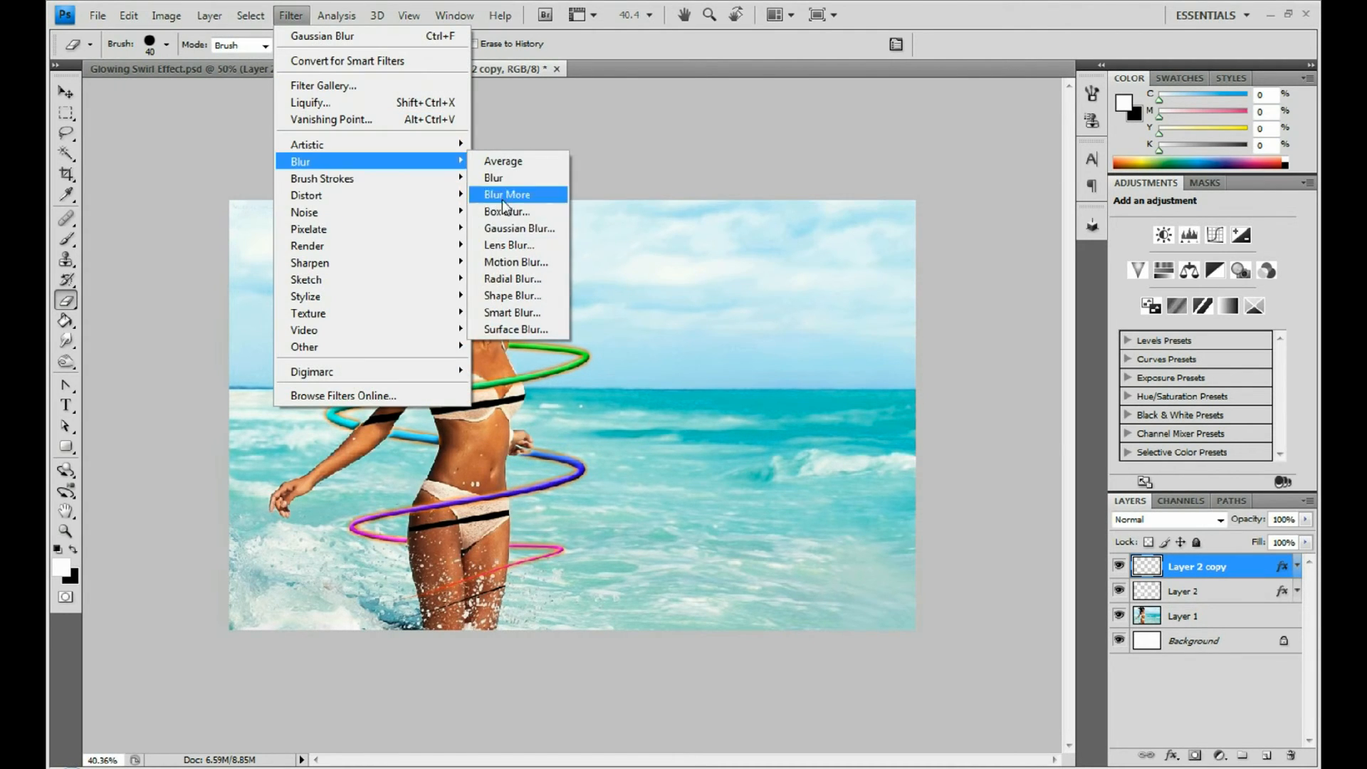
click(526, 230)
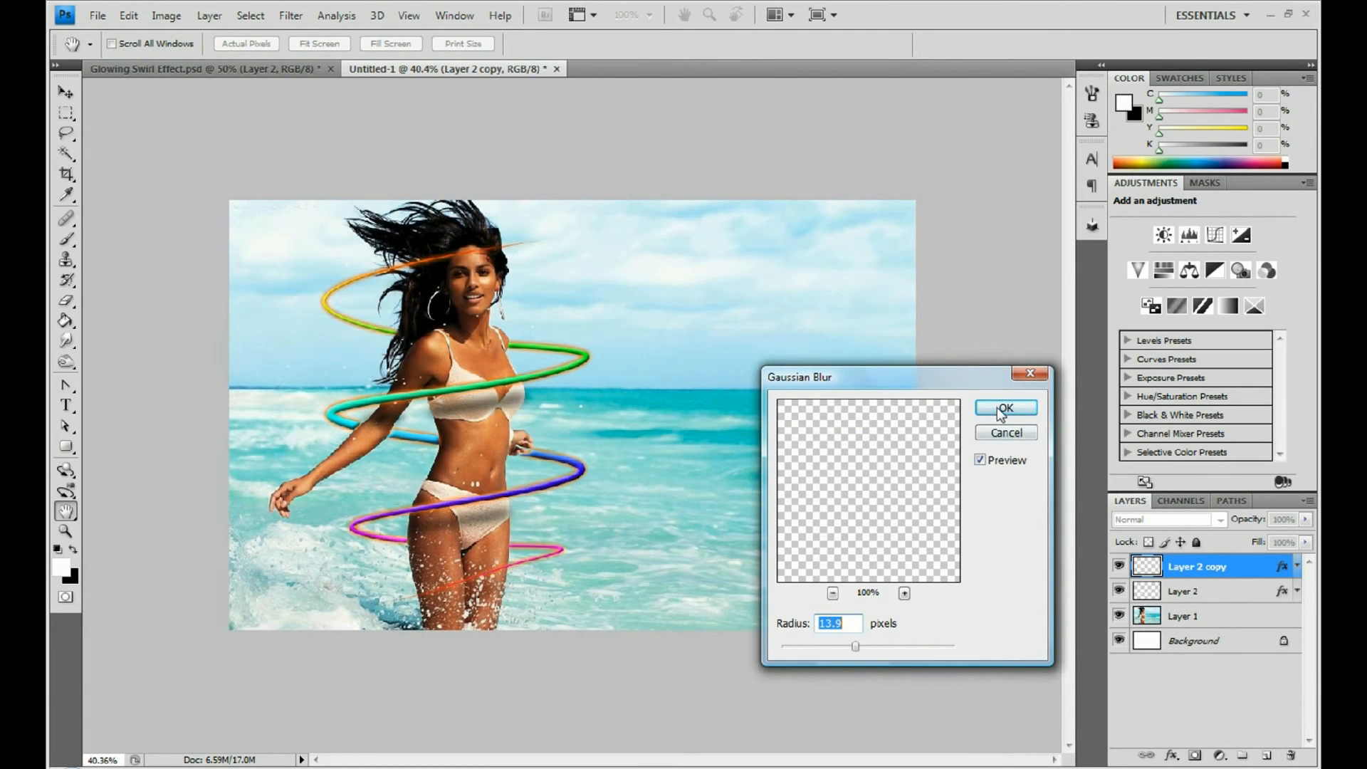
click(1002, 408)
key(e)
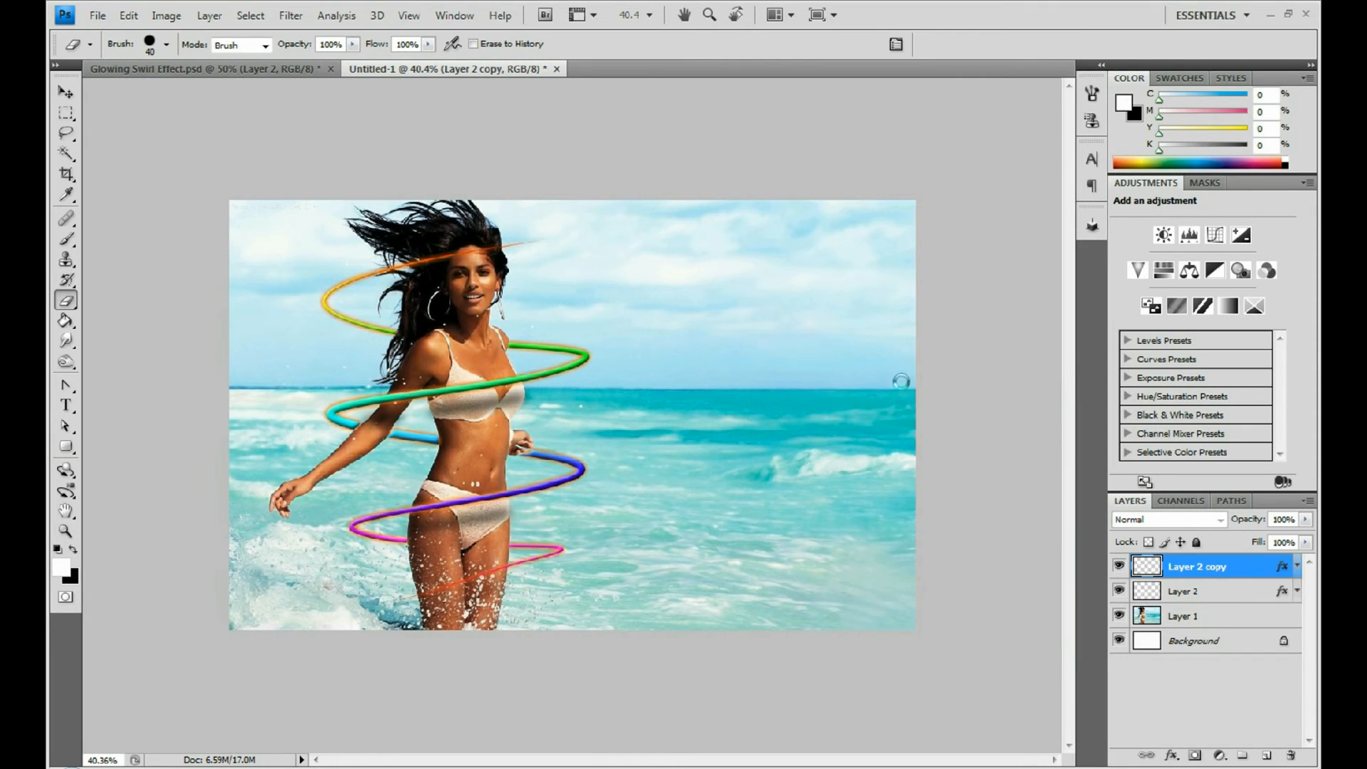